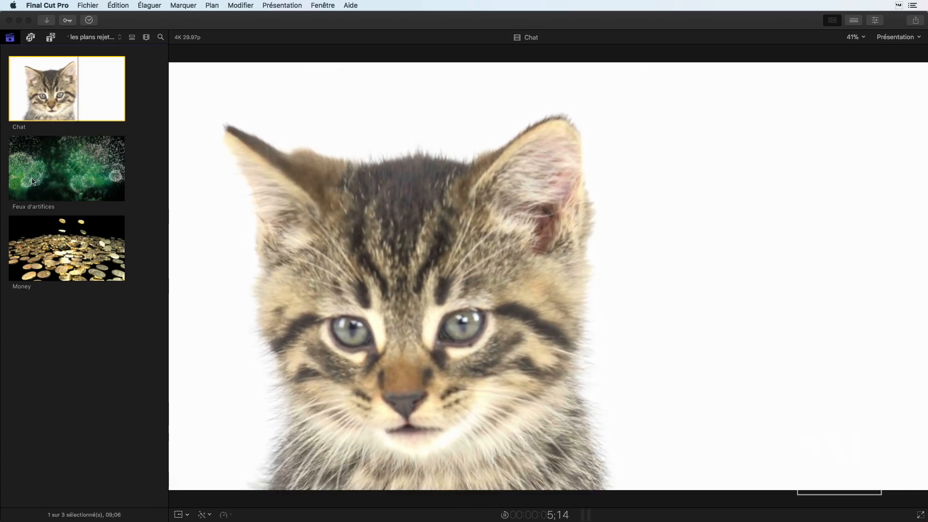
Preview the Feux d'artifices, Money and Chat clips in the browser.
{"action": "left_click", "coordinate": [33, 182]}
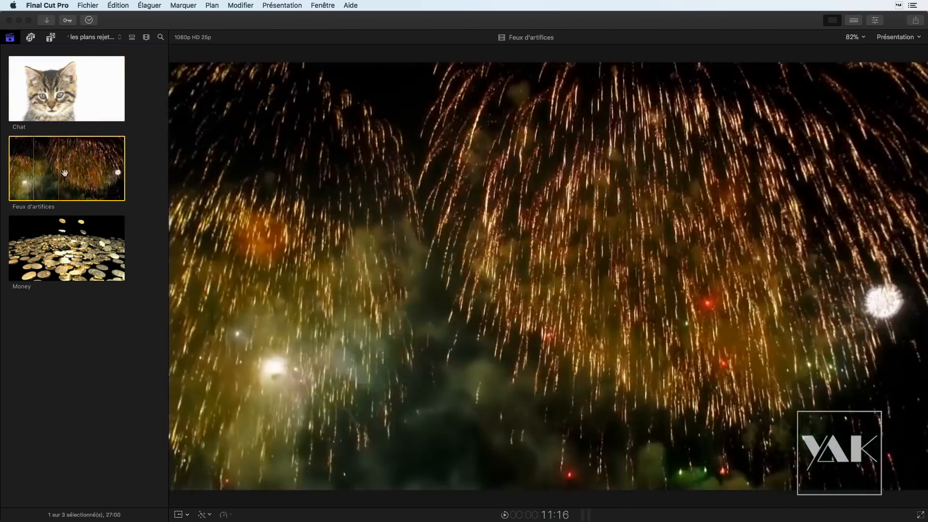
{"action": "left_click", "coordinate": [51, 257]}
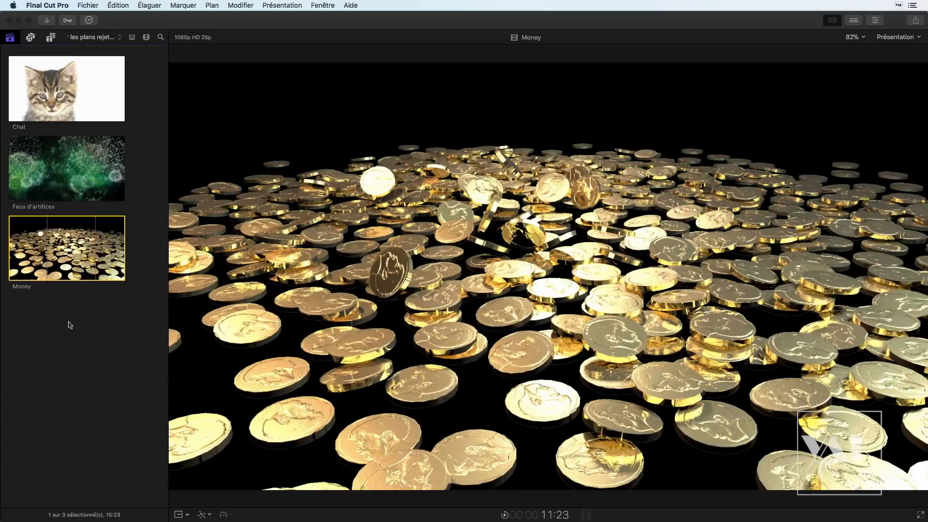
{"action": "left_click", "coordinate": [68, 321]}
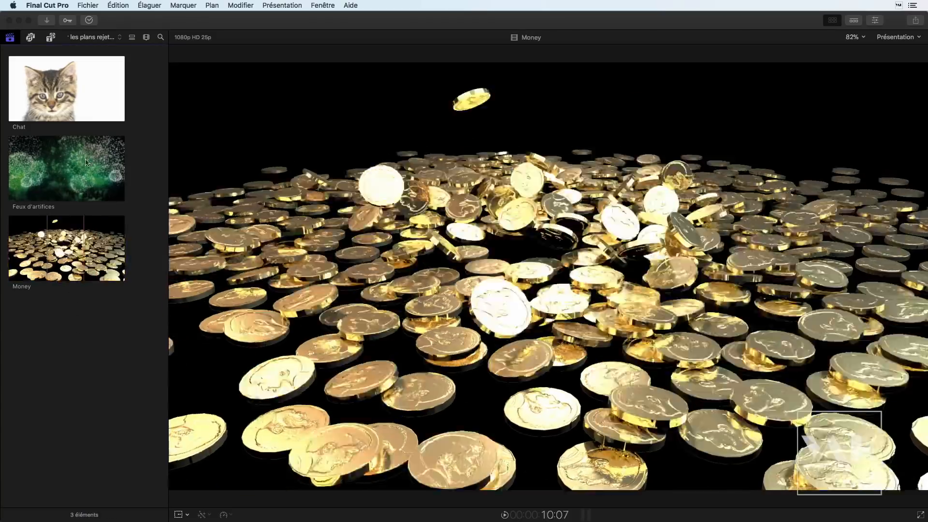
{"action": "left_click", "coordinate": [29, 101]}
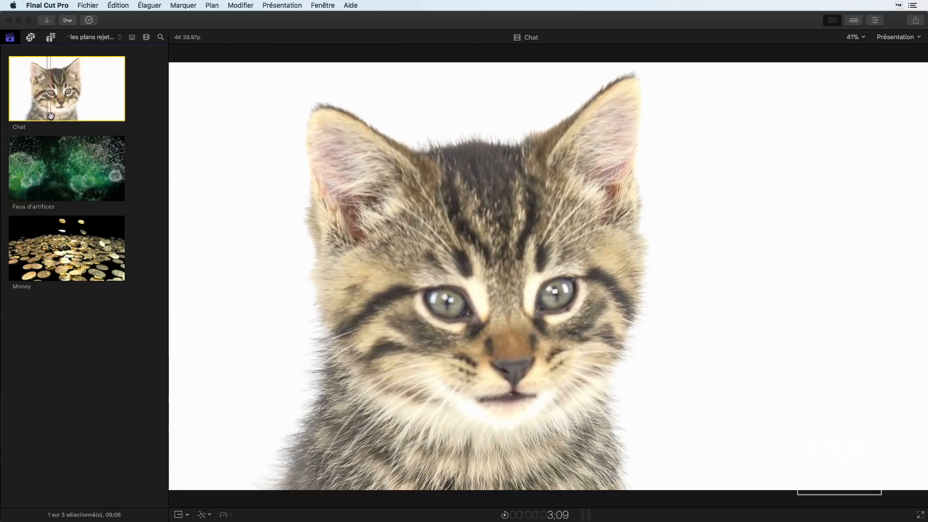
Show the timeline and start a new project named GIFS in the RUSHS event with the Personnaliser video format.
{"action": "left_click", "coordinate": [855, 21]}
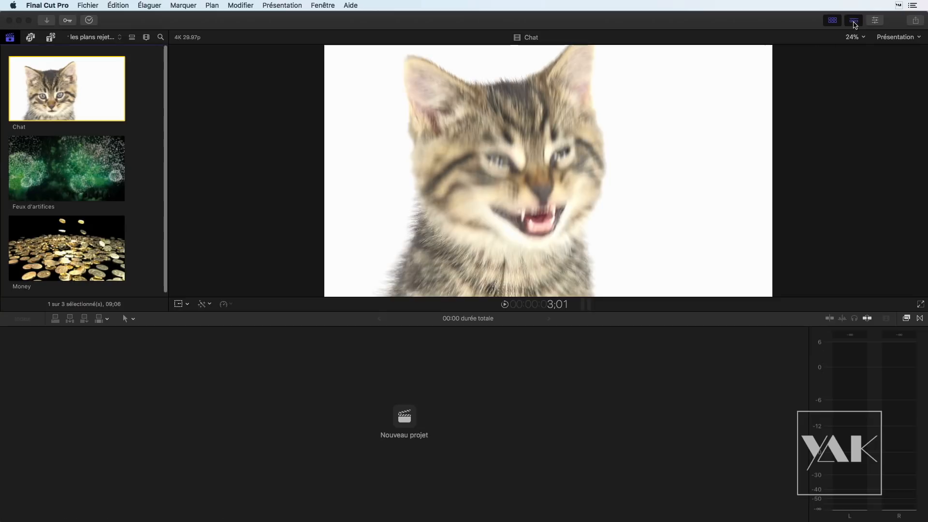
{"action": "left_click", "coordinate": [405, 418]}
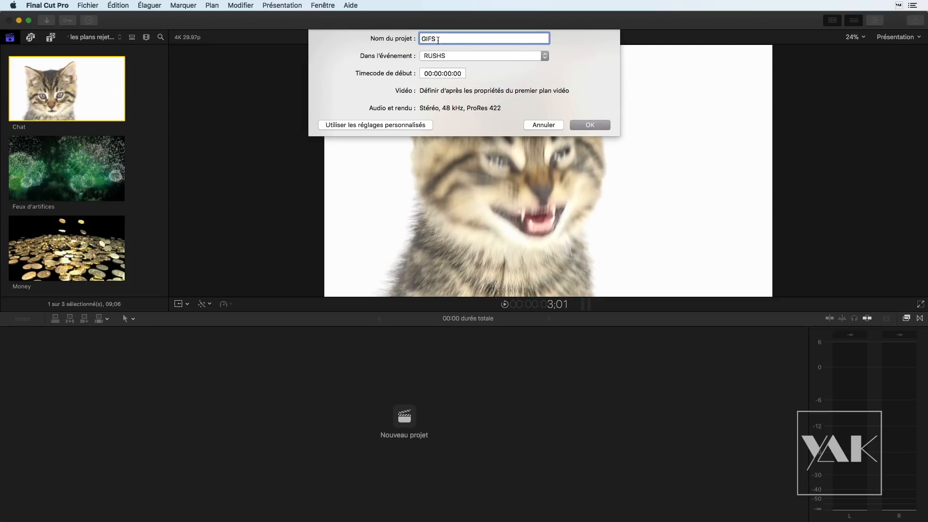
{"action": "left_click", "coordinate": [415, 126]}
{"action": "left_click", "coordinate": [451, 91]}
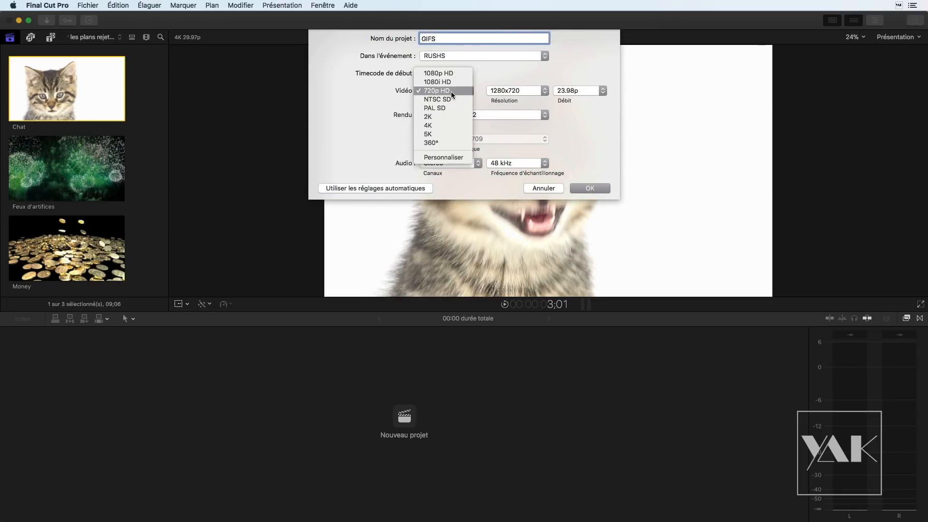
{"action": "left_click", "coordinate": [451, 159]}
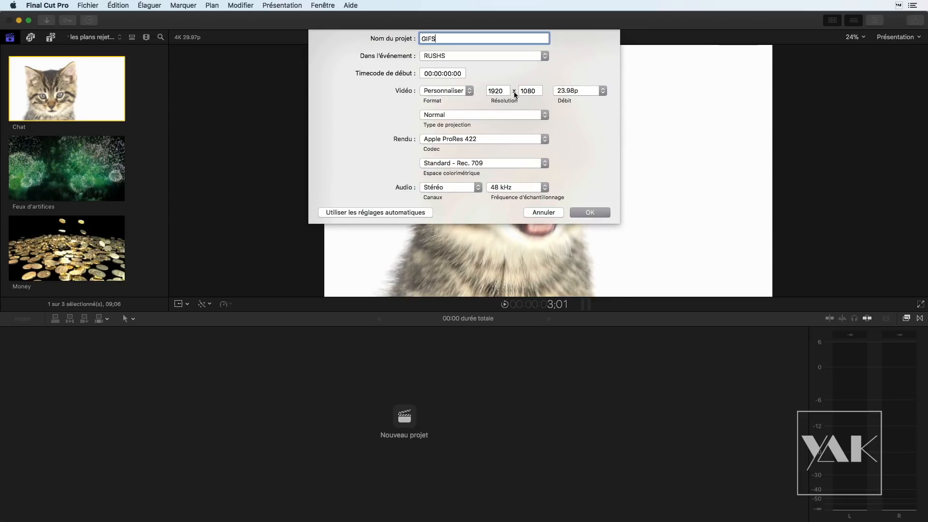
Set the project's resolution to 640 x 360 and its frame rate to 25p, and create it.
{"action": "left_click", "coordinate": [501, 91]}
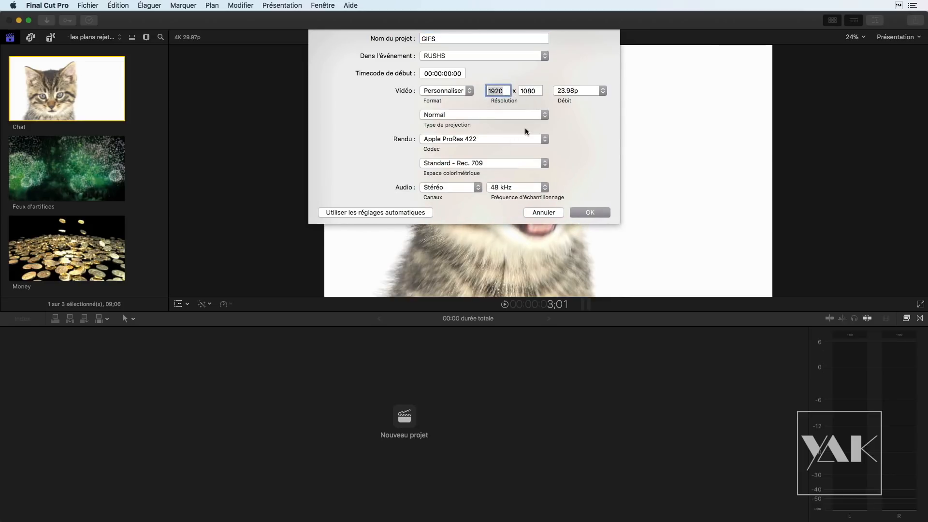
{"action": "type", "text": "640"}
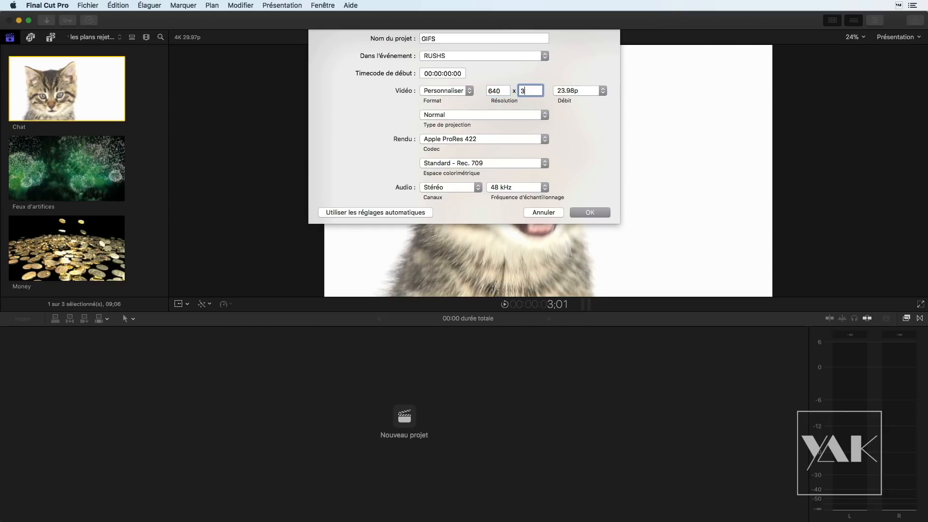
{"action": "left_click", "coordinate": [570, 92]}
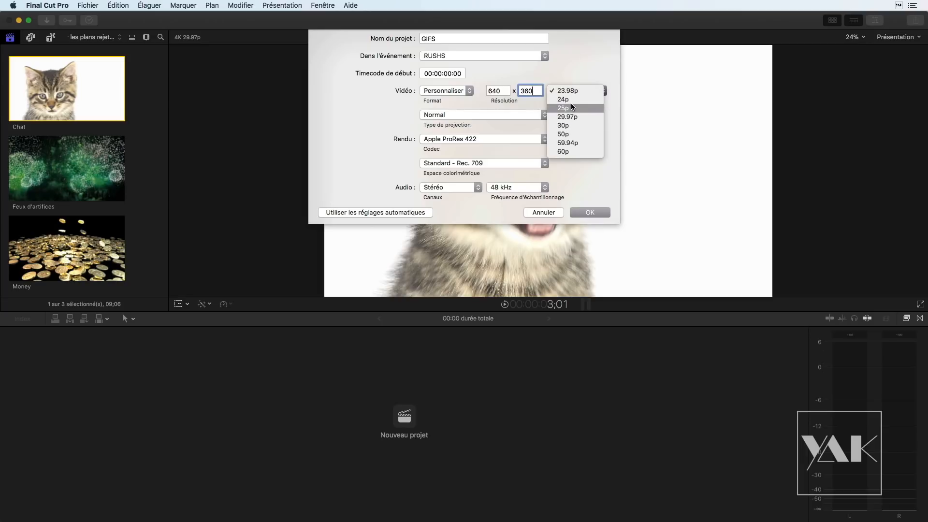
{"action": "left_click", "coordinate": [571, 107]}
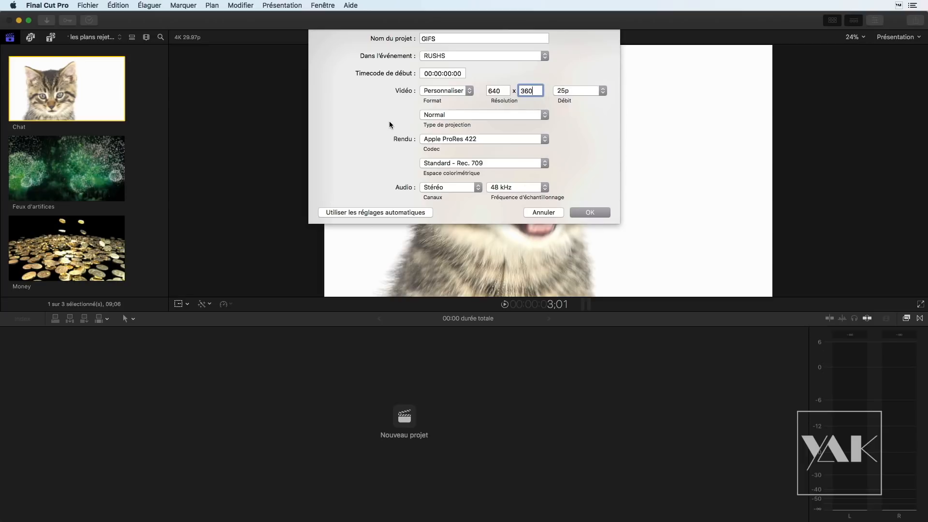
{"action": "left_click", "coordinate": [590, 213]}
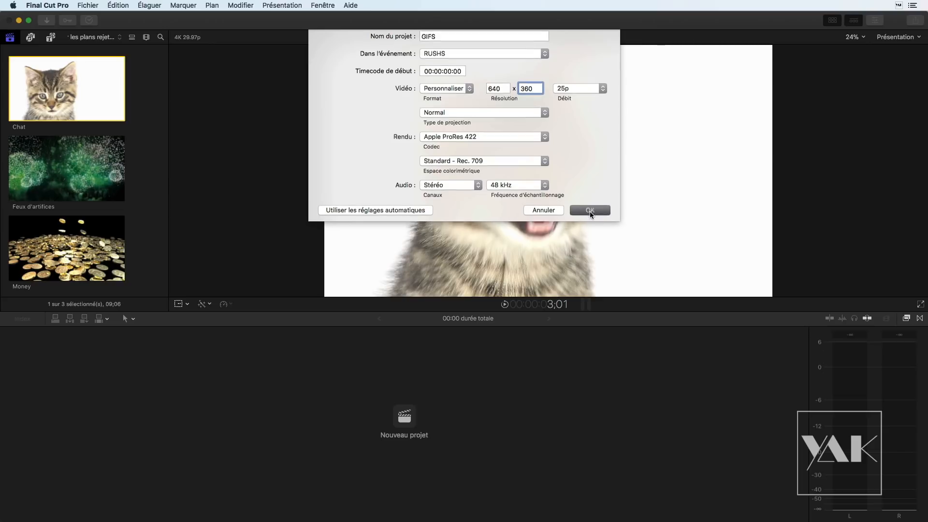
Add the Chat clip to the GIFS timeline and fit it to the timeline's width.
{"action": "left_click", "coordinate": [31, 153]}
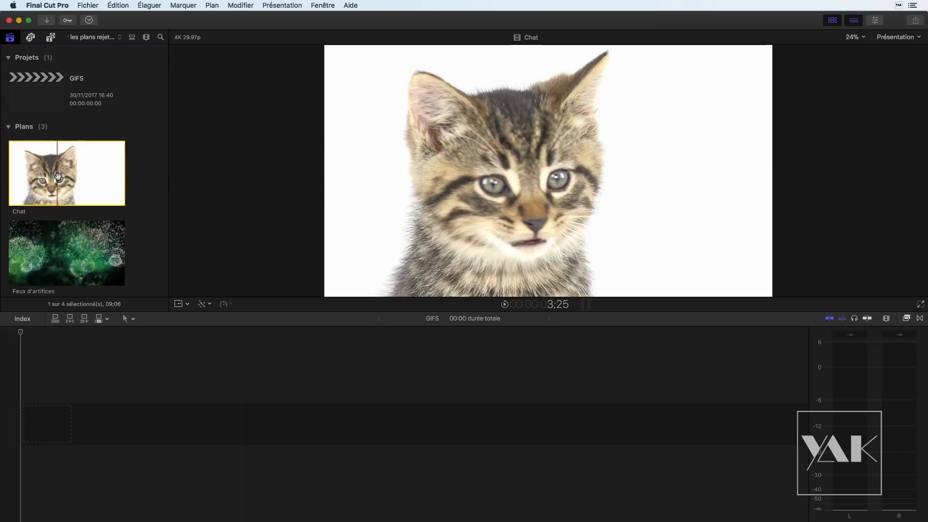
{"action": "left_click_drag", "start_coordinate": [91, 193], "coordinate": [139, 428]}
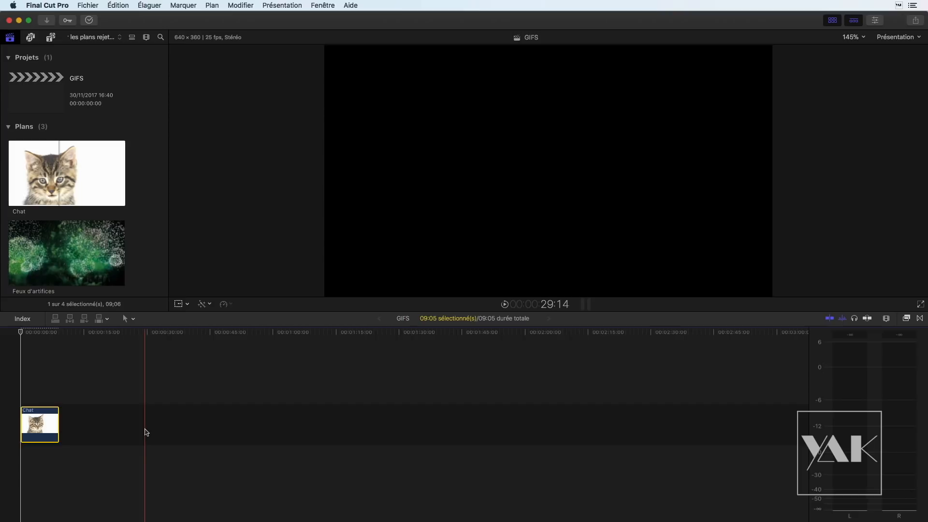
{"action": "key", "text": "shift+z"}
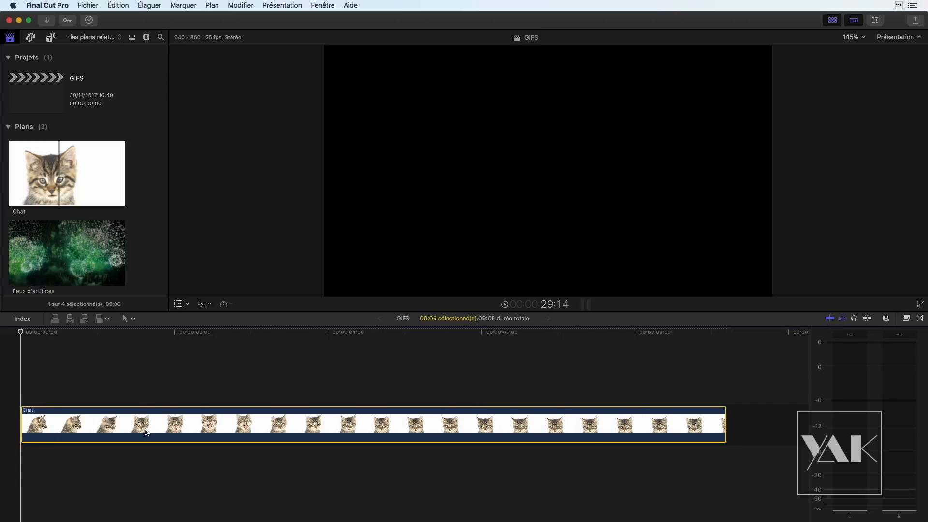
Cut the Chat clip at 4:00, delete the part after the cut and return the playhead to the start.
{"action": "left_click_drag", "start_coordinate": [172, 332], "coordinate": [328, 390]}
{"action": "key", "text": "b"}
{"action": "left_click", "coordinate": [333, 426]}
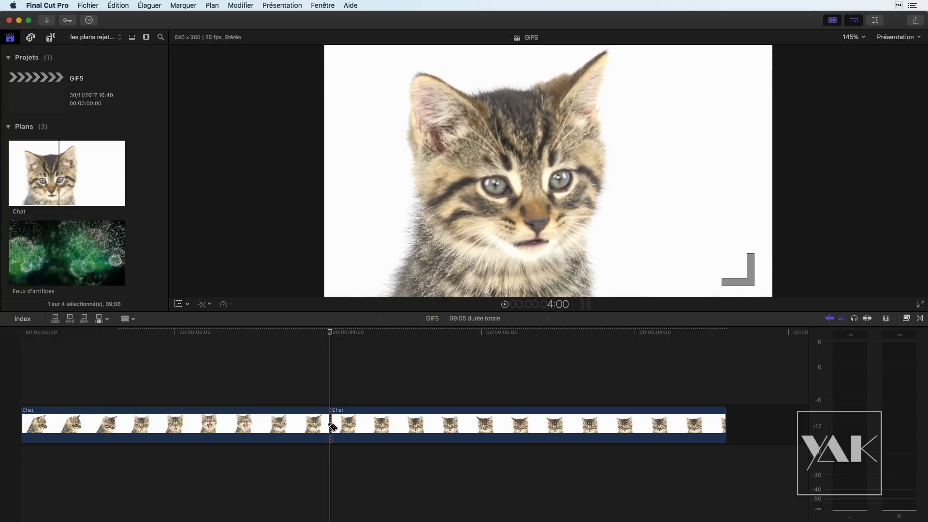
{"action": "left_click", "coordinate": [468, 428]}
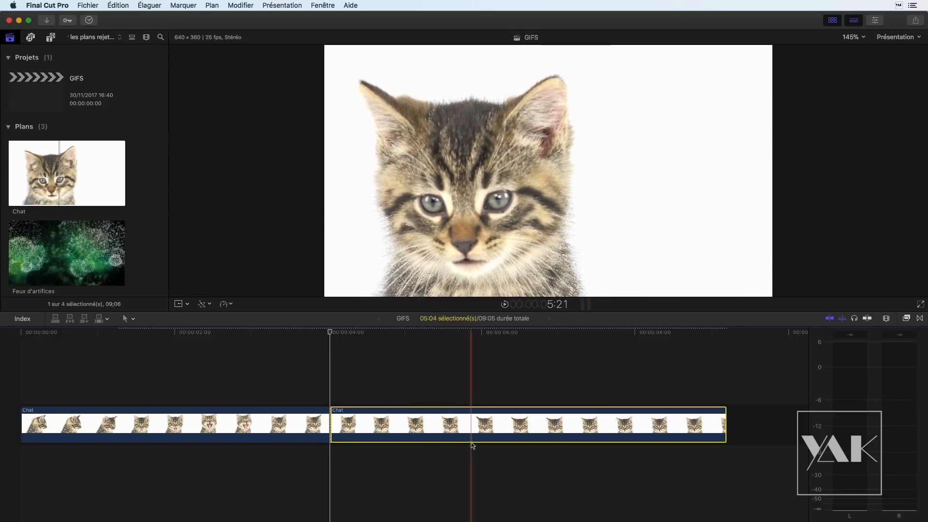
{"action": "key", "text": "Delete"}
{"action": "left_click", "coordinate": [248, 332]}
{"action": "left_click_drag", "start_coordinate": [231, 336], "coordinate": [84, 364]}
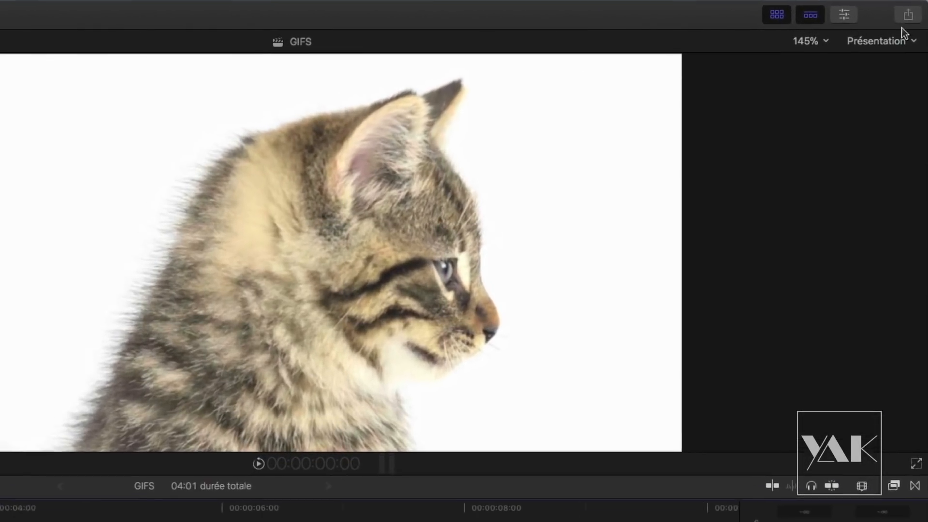
Examine the file formats offered by the image sequence export of the GIFS project, and leave without exporting.
{"action": "left_click", "coordinate": [908, 16]}
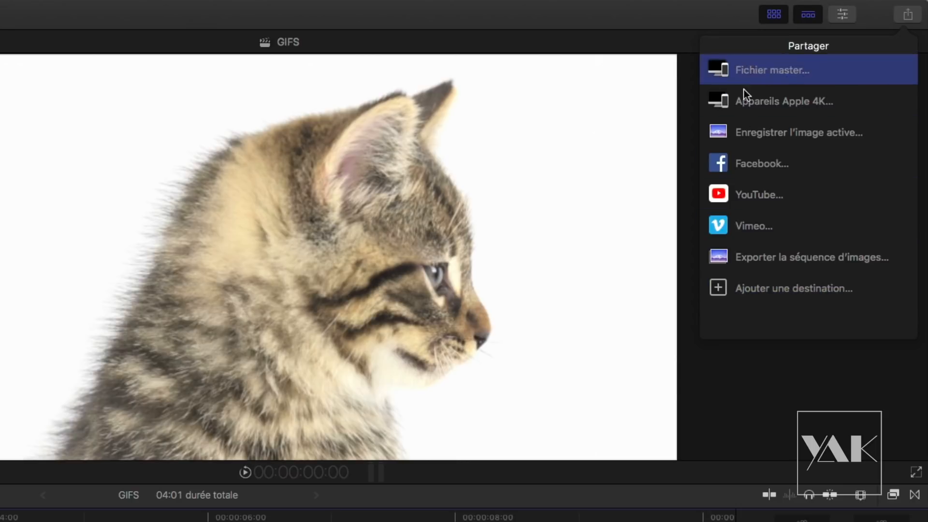
{"action": "left_click", "coordinate": [763, 259]}
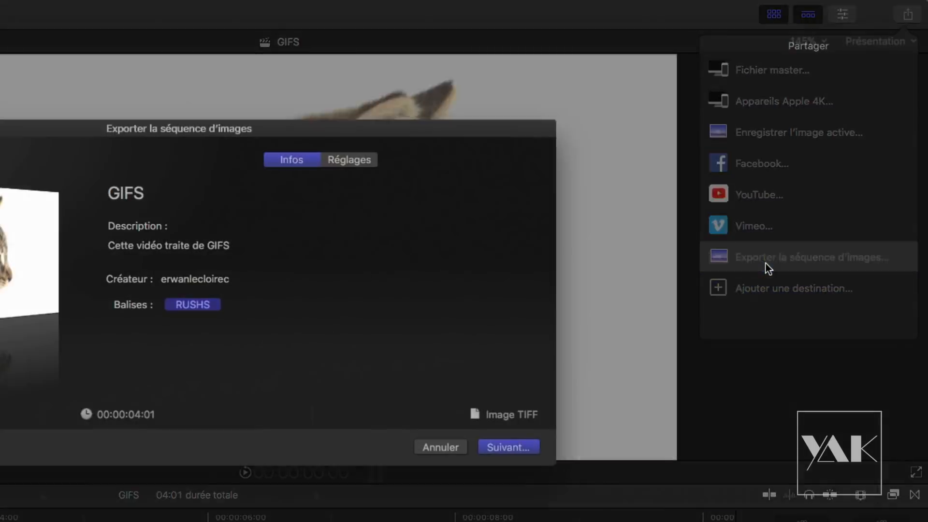
{"action": "left_click", "coordinate": [352, 162]}
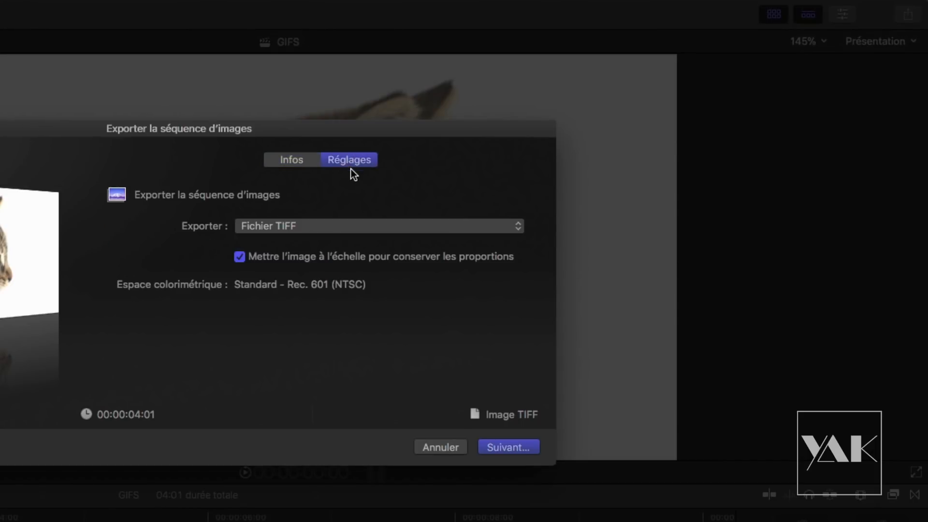
{"action": "left_click", "coordinate": [334, 227]}
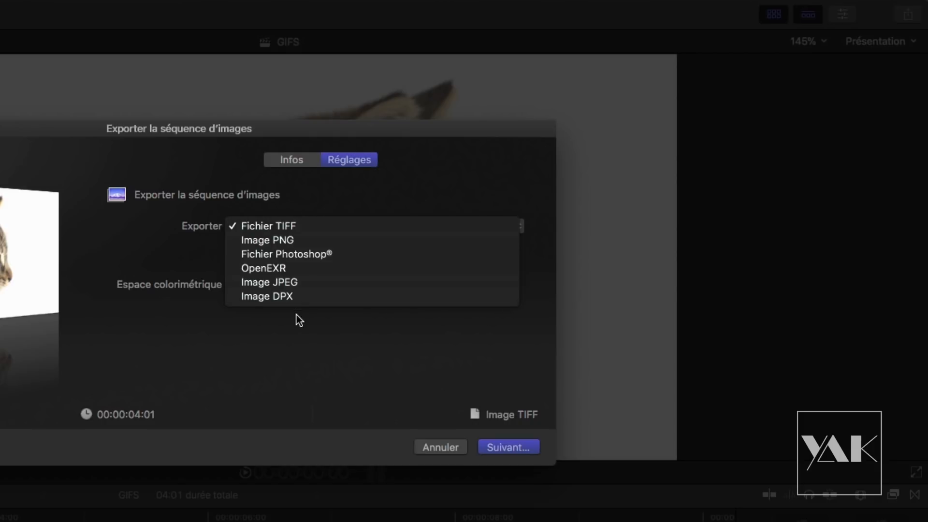
{"action": "left_click", "coordinate": [295, 376]}
{"action": "left_click", "coordinate": [441, 447]}
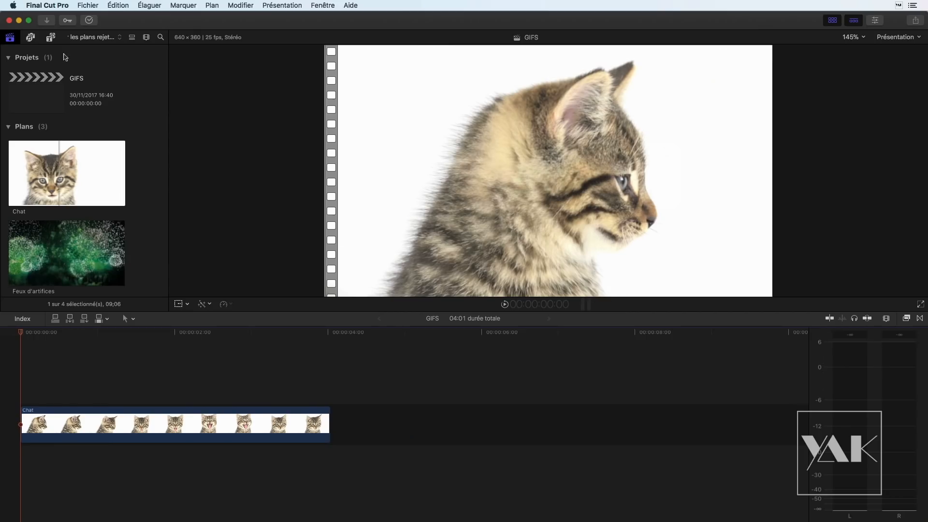
Open the Destinations preferences and examine the destination types that can be added for sharing.
{"action": "left_click", "coordinate": [47, 6]}
{"action": "left_click", "coordinate": [53, 29]}
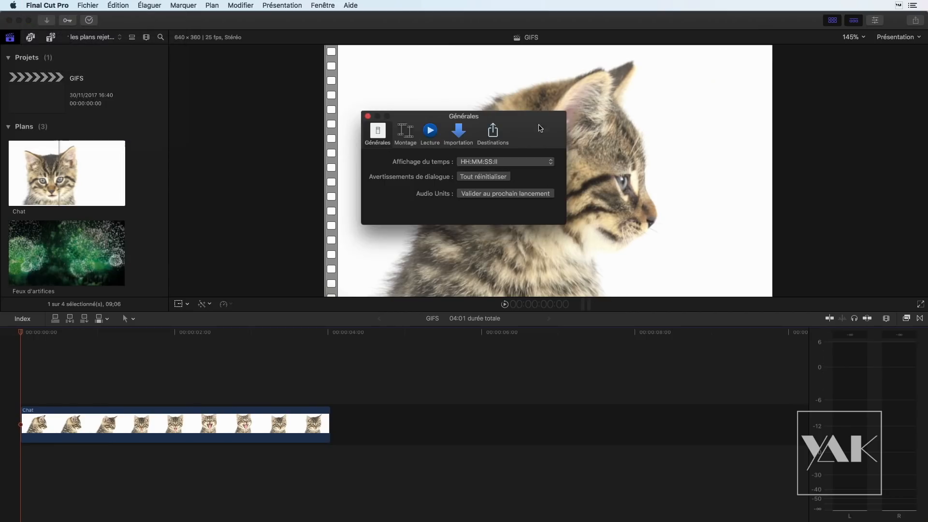
{"action": "left_click", "coordinate": [499, 139]}
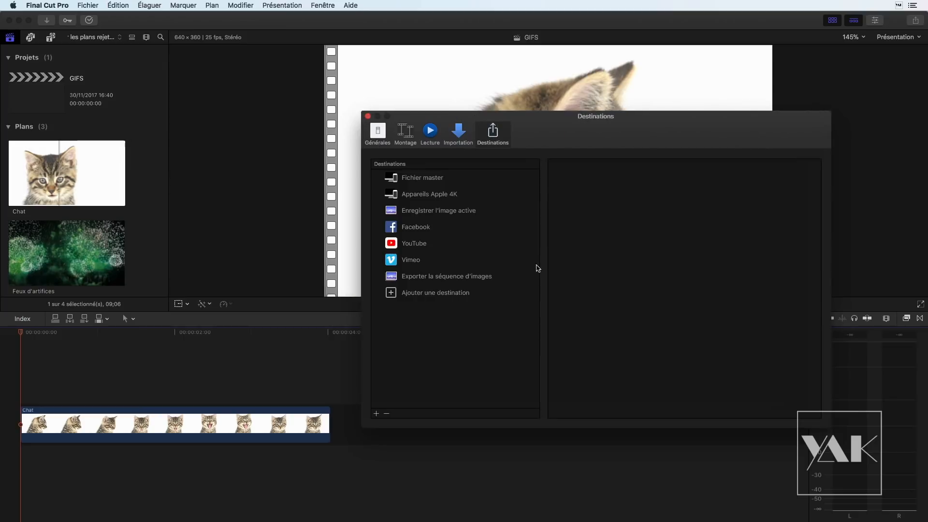
{"action": "left_click_drag", "start_coordinate": [543, 130], "coordinate": [482, 120]}
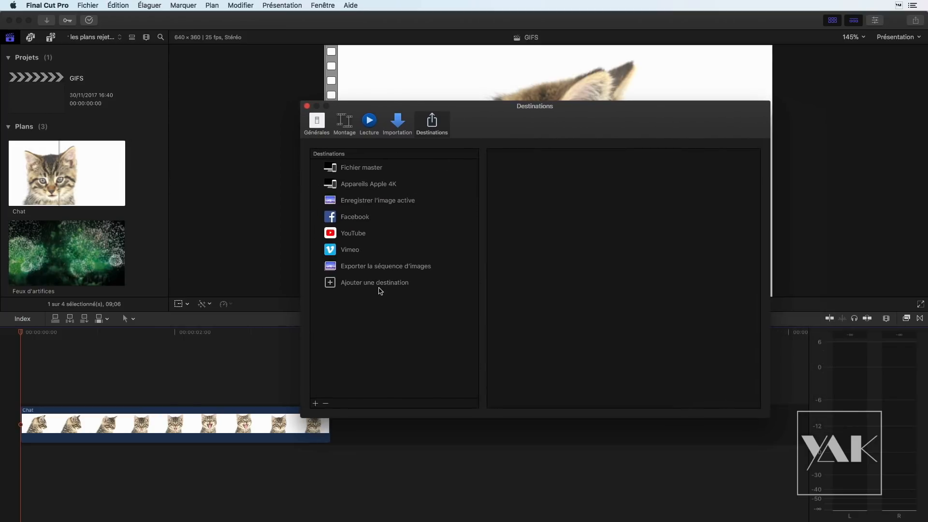
{"action": "left_click", "coordinate": [379, 287]}
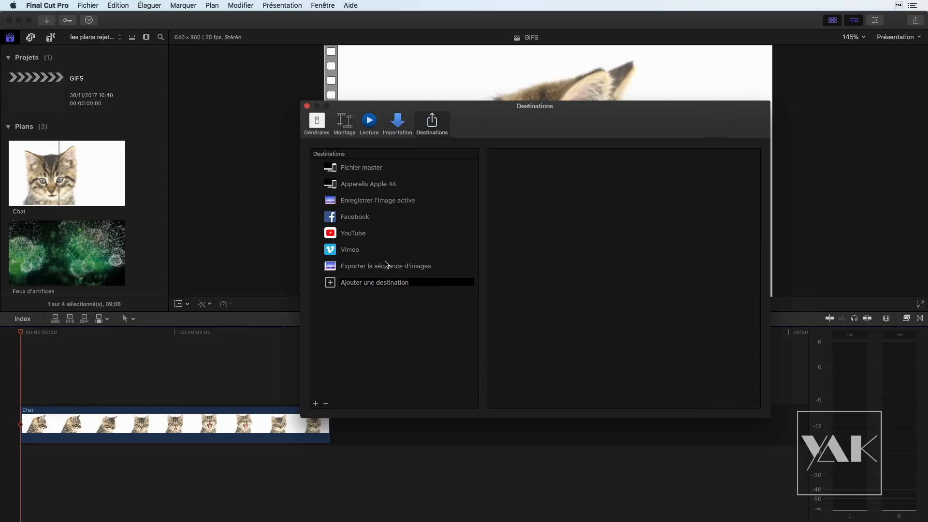
{"action": "left_click", "coordinate": [380, 284]}
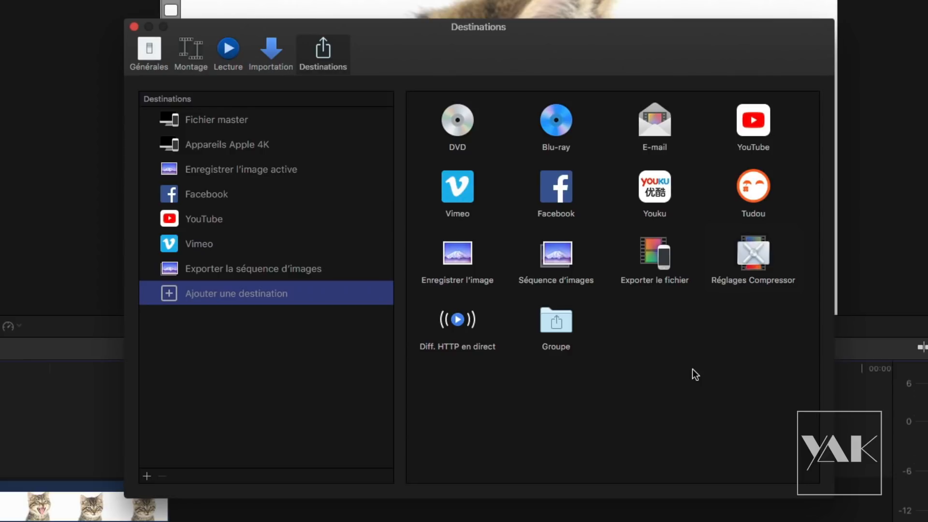
Switch to Compressor and show the settings list and inspector, with the INTÉGRÉS and PERSONNALISÉS groups expanded.
{"action": "key", "text": "ctrl+Right"}
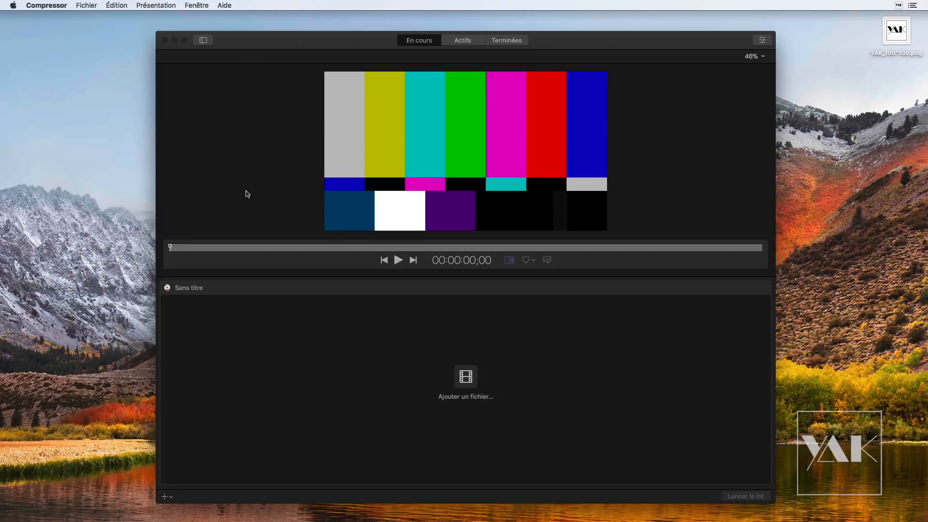
{"action": "mouse_move", "coordinate": [364, 36]}
{"action": "left_mouse_down"}
{"action": "mouse_move", "coordinate": [374, 34]}
{"action": "mouse_move", "coordinate": [367, 31]}
{"action": "left_mouse_up"}
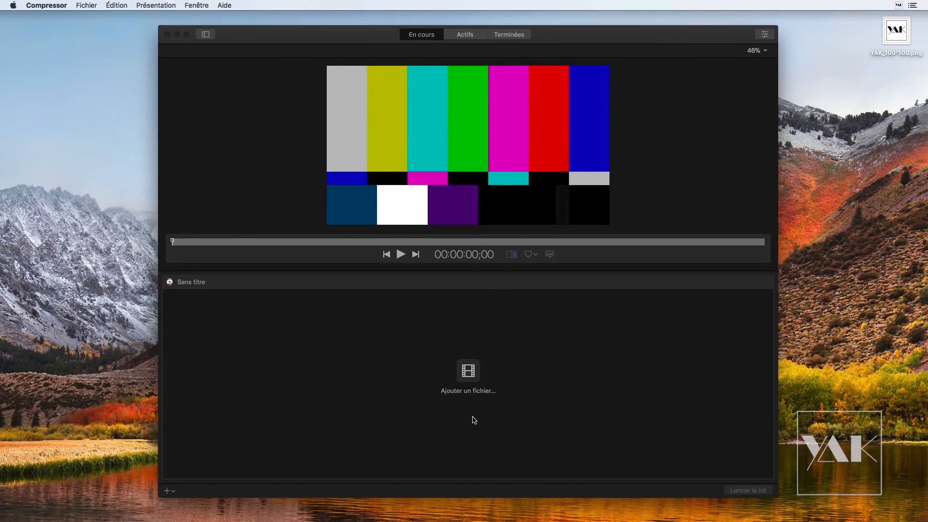
{"action": "left_click", "coordinate": [205, 34]}
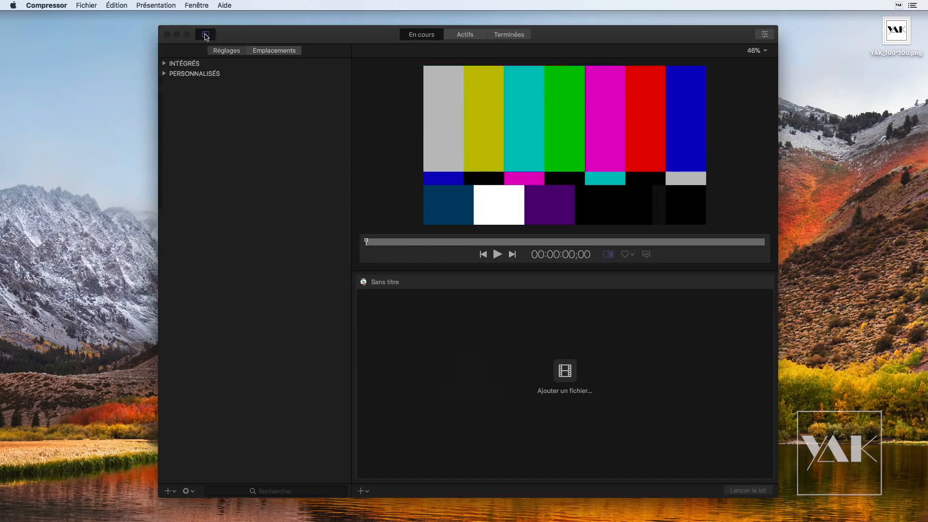
{"action": "left_click", "coordinate": [765, 34]}
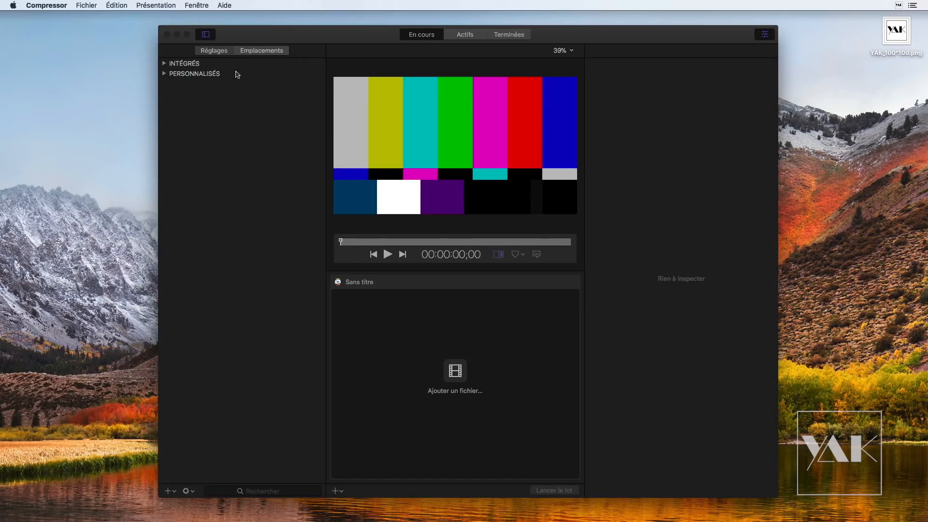
{"action": "left_click", "coordinate": [164, 64]}
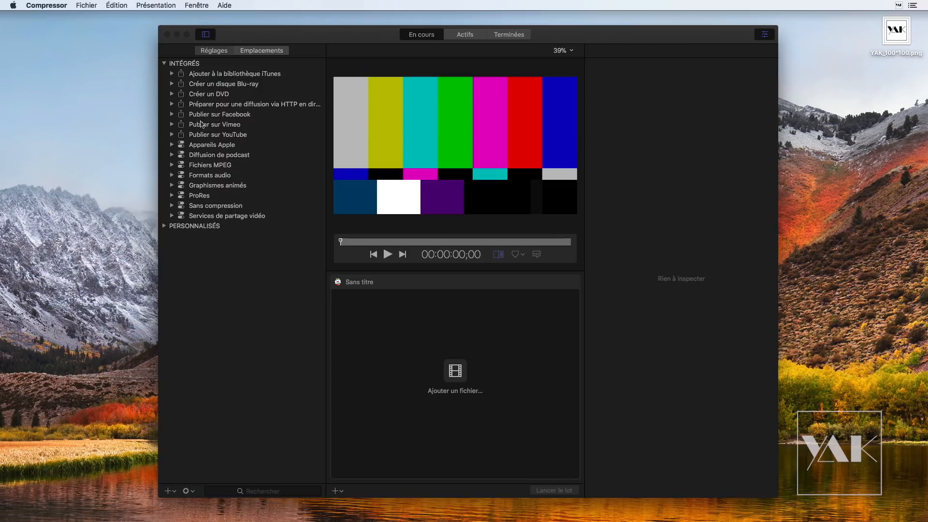
{"action": "left_click", "coordinate": [165, 226]}
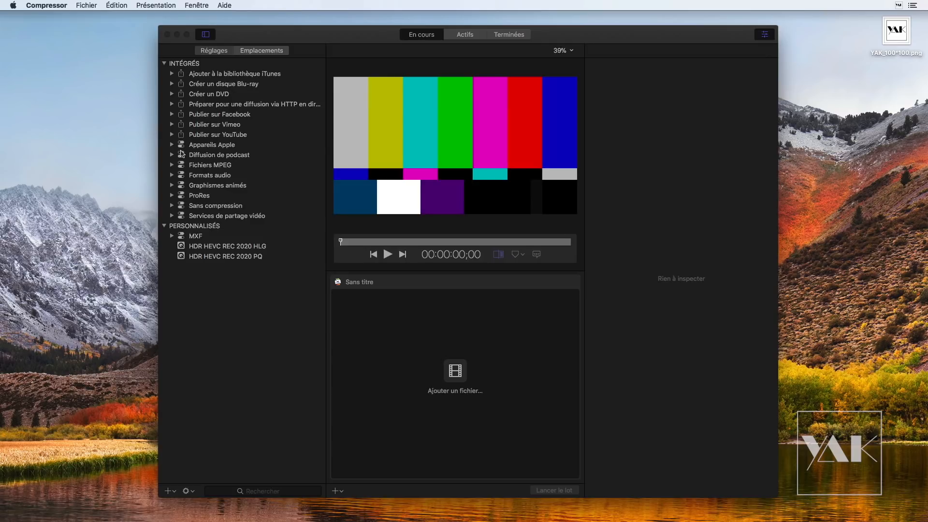
Examine the built-in export locations and the settings in the Fichiers MPEG, ProRes and Sans compression groups.
{"action": "left_click", "coordinate": [261, 51]}
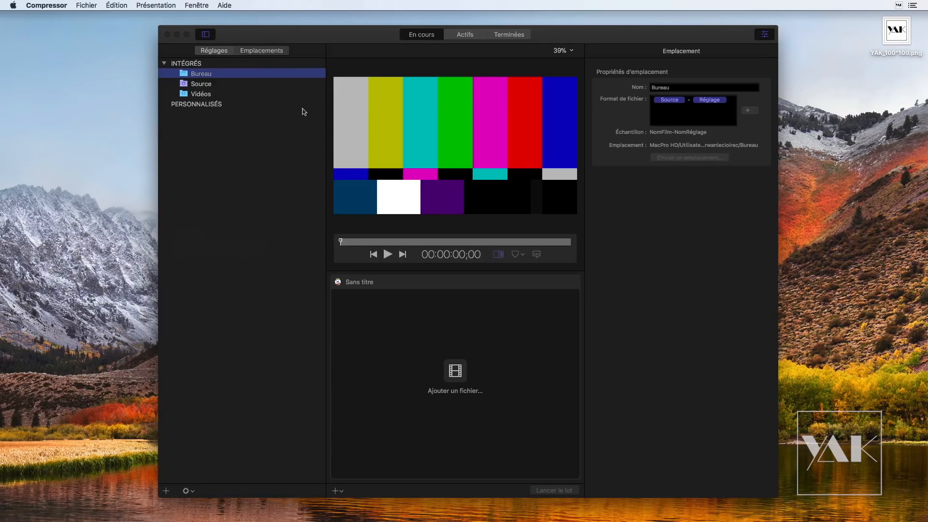
{"action": "left_click", "coordinate": [214, 50]}
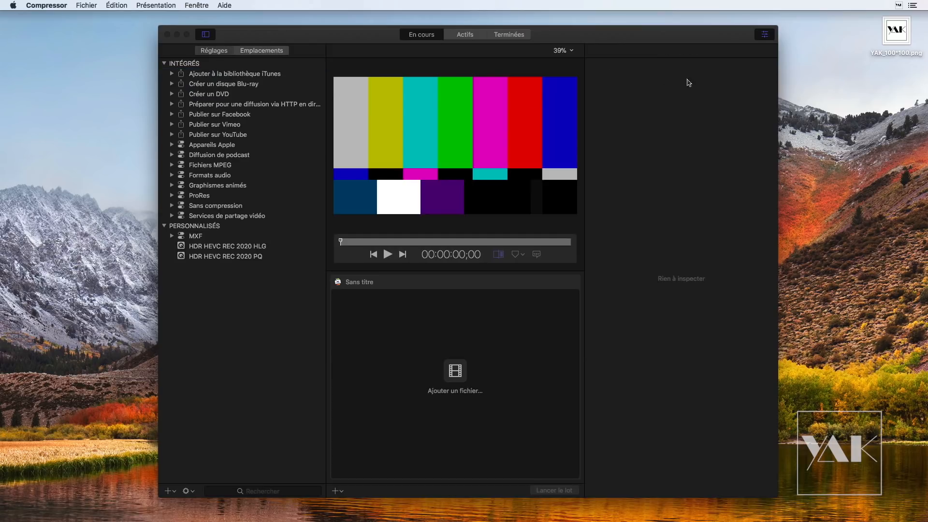
{"action": "left_click", "coordinate": [171, 165]}
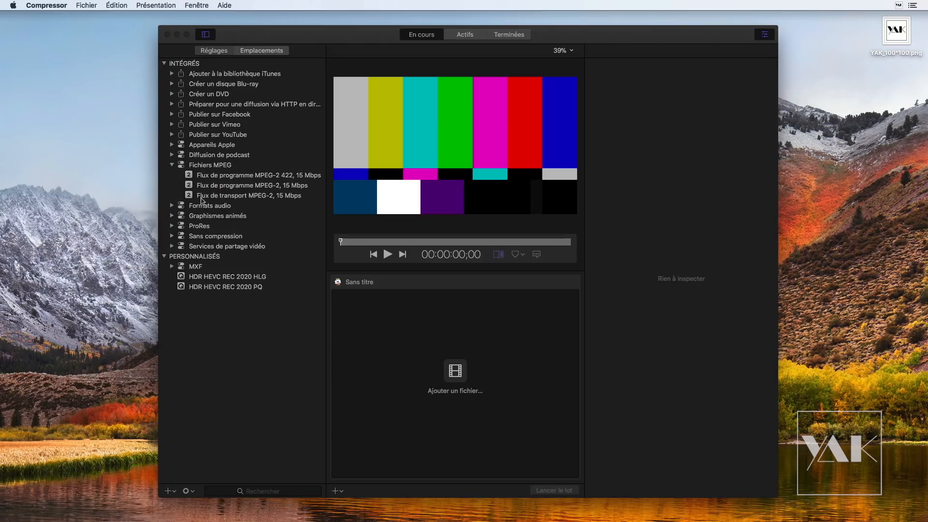
{"action": "left_click", "coordinate": [172, 226]}
{"action": "left_click", "coordinate": [172, 225]}
{"action": "left_click", "coordinate": [172, 226]}
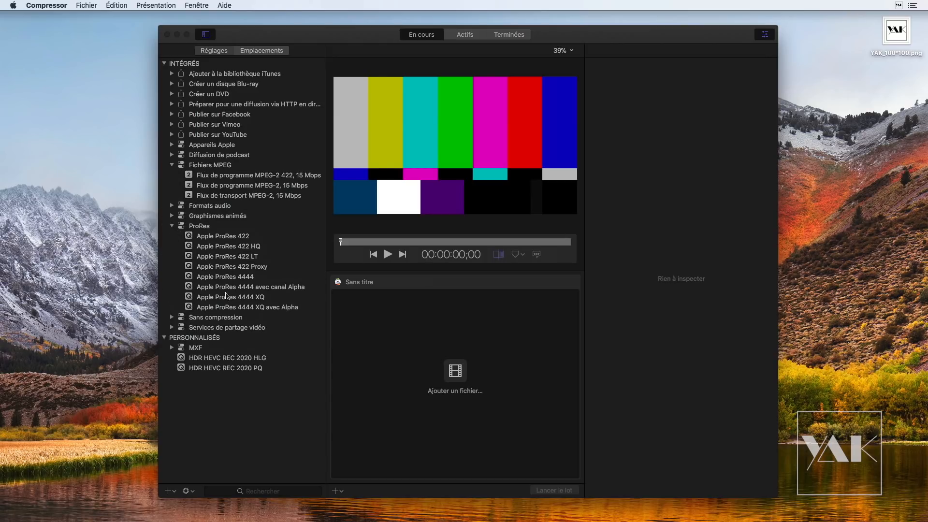
{"action": "left_click", "coordinate": [172, 317]}
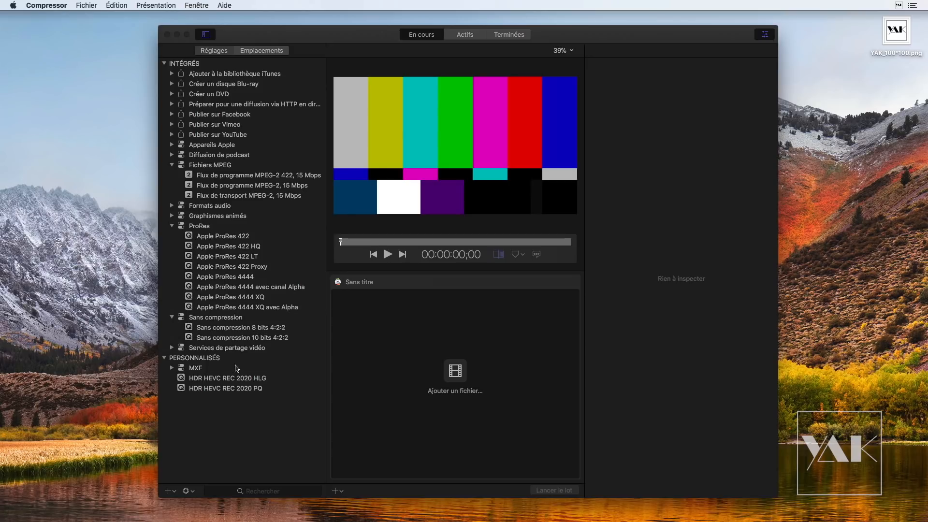
Examine the general, video and audio properties of the Sans compression 10 bits 4:2:2 setting.
{"action": "left_click", "coordinate": [234, 338]}
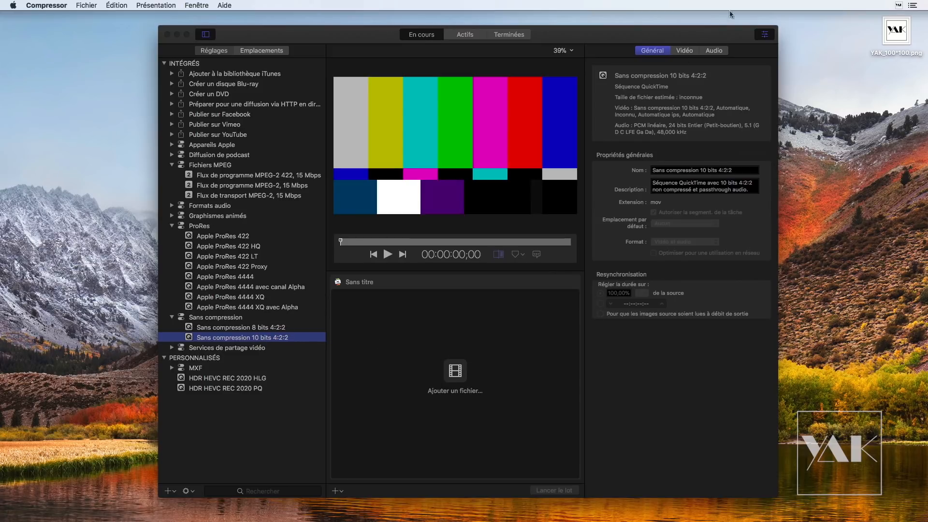
{"action": "left_click", "coordinate": [684, 51]}
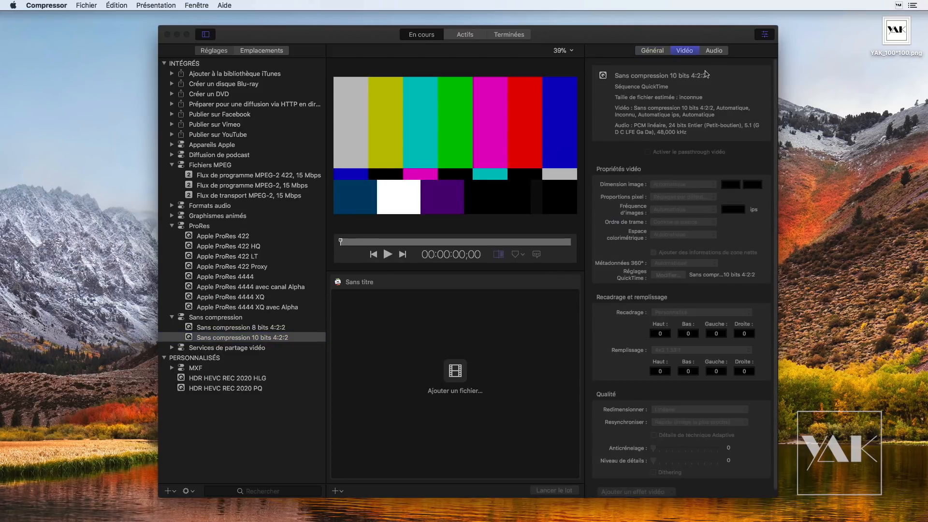
{"action": "left_click", "coordinate": [713, 50]}
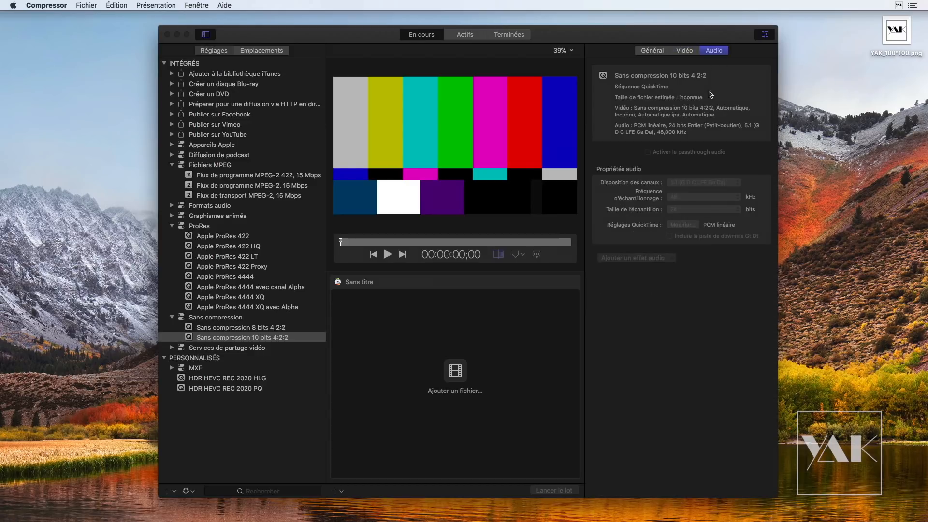
{"action": "left_click", "coordinate": [678, 51]}
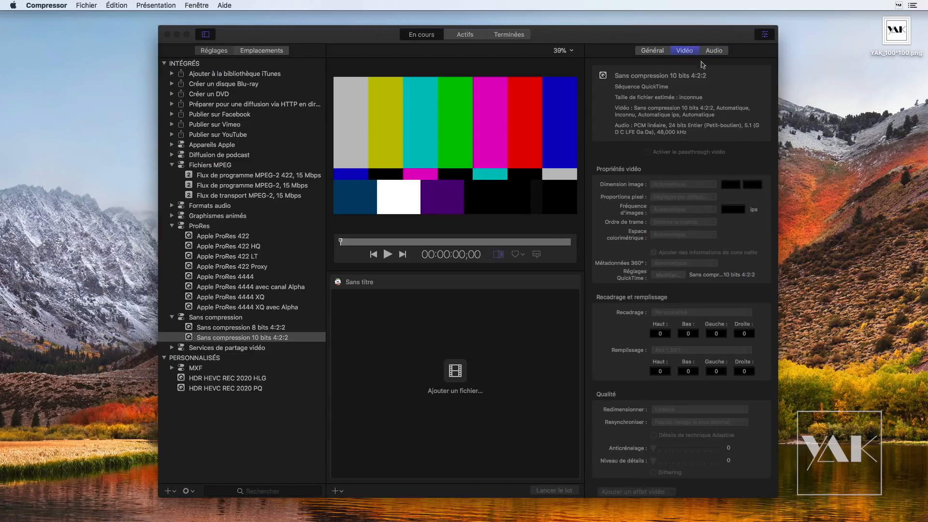
{"action": "left_click", "coordinate": [714, 51]}
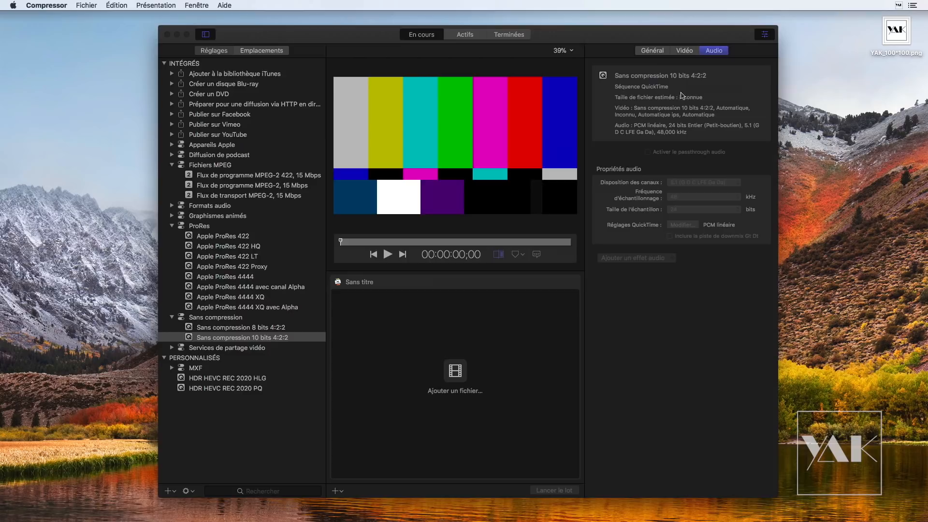
{"action": "left_click", "coordinate": [653, 50]}
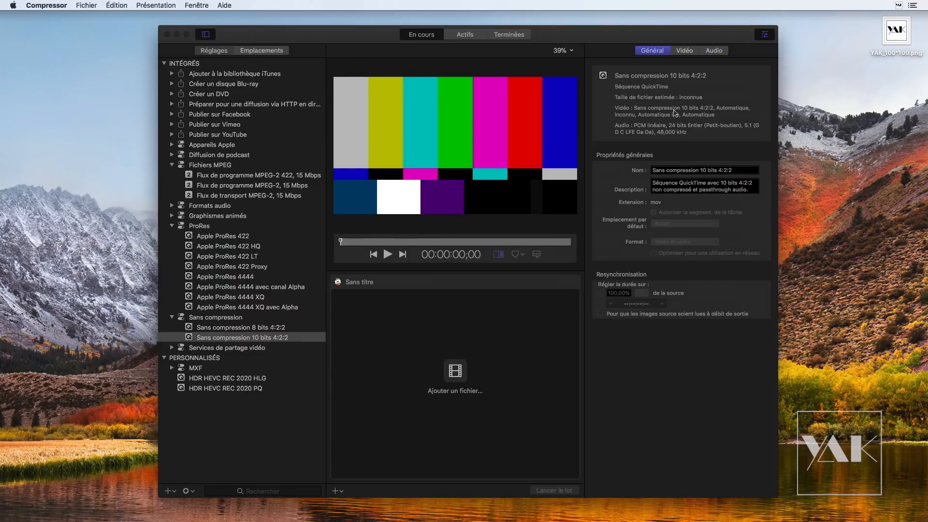
Collapse the ProRes, Sans compression and Fichiers MPEG groups and expand the Graphismes animés group.
{"action": "left_click", "coordinate": [172, 226]}
{"action": "left_click", "coordinate": [171, 236]}
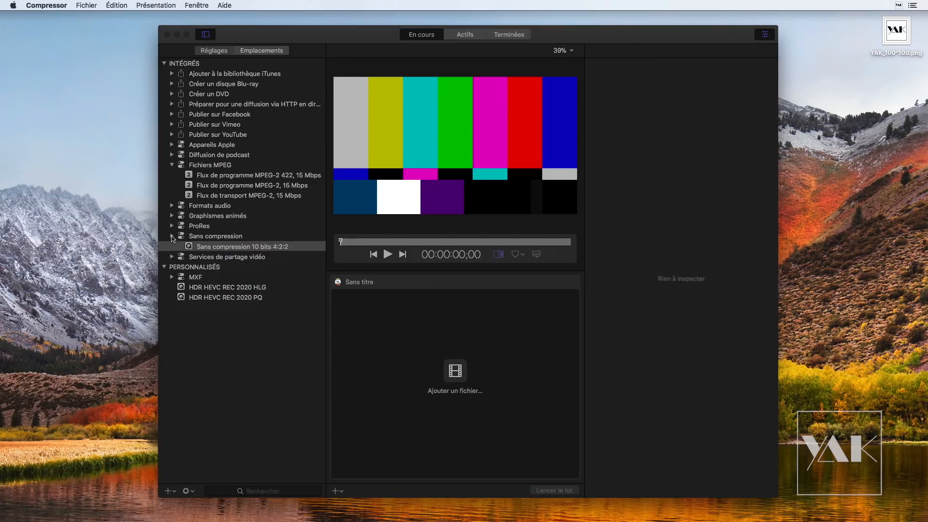
{"action": "left_click", "coordinate": [171, 164]}
{"action": "left_click", "coordinate": [211, 186]}
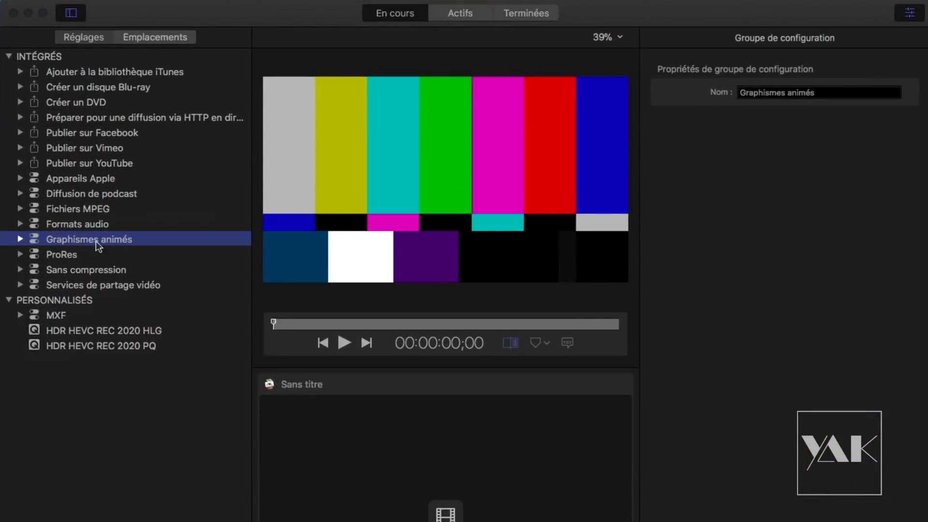
{"action": "left_click", "coordinate": [20, 239]}
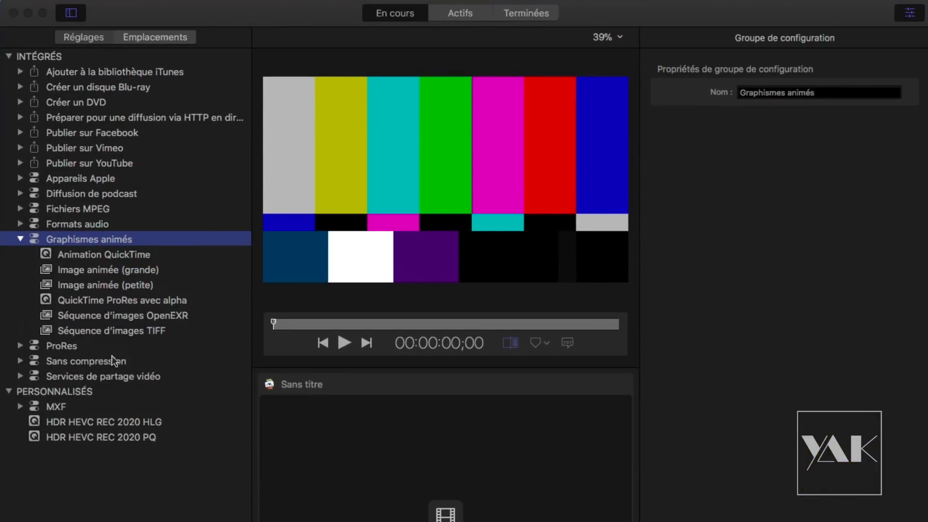
Compare the general properties of the Image animée (grande) and Image animée (petite) settings.
{"action": "left_click", "coordinate": [94, 275]}
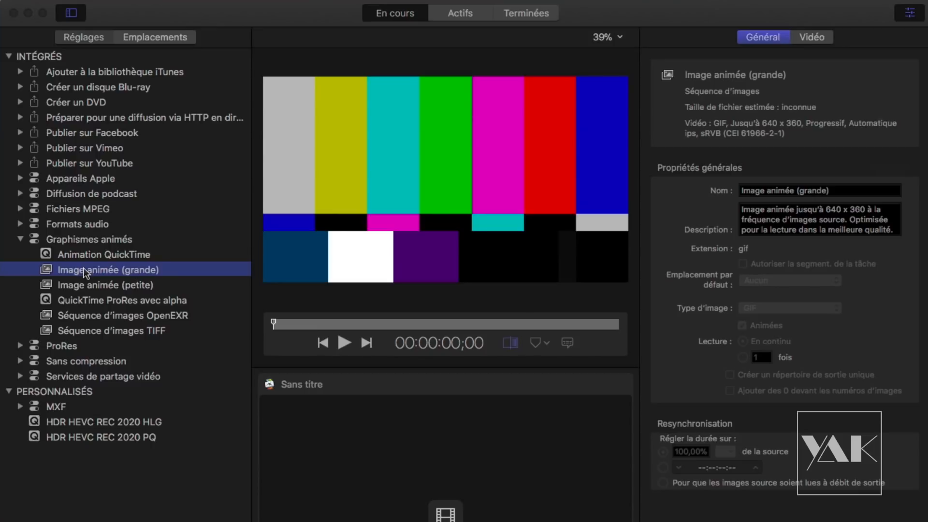
{"action": "left_click", "coordinate": [104, 288]}
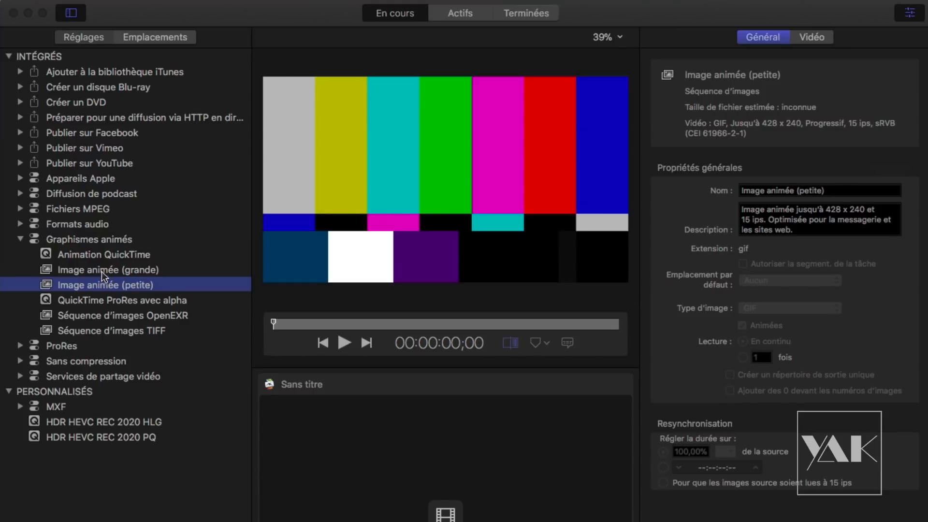
{"action": "left_click", "coordinate": [101, 272]}
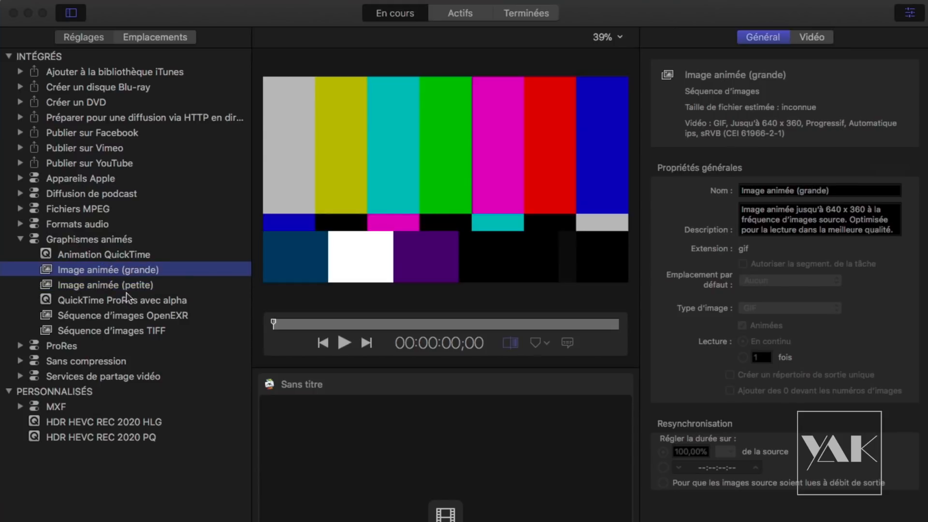
Duplicate the Image animée (grande) setting and rename the copy GIFS 640*360.
{"action": "right_click", "coordinate": [80, 271]}
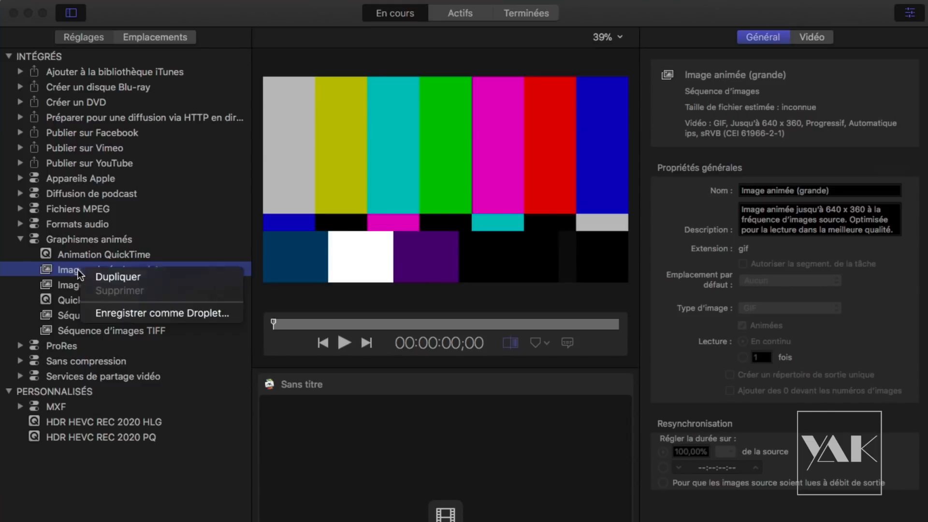
{"action": "left_click", "coordinate": [115, 280]}
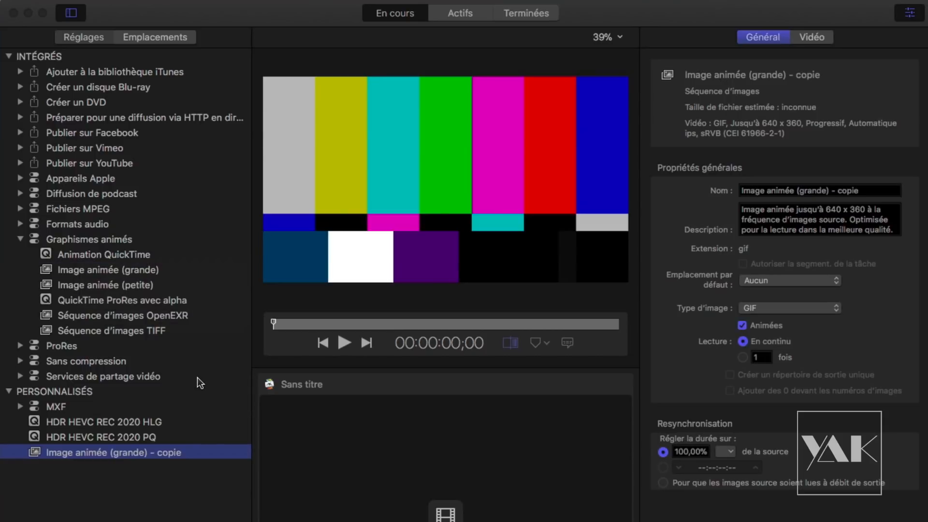
{"action": "left_click", "coordinate": [111, 451]}
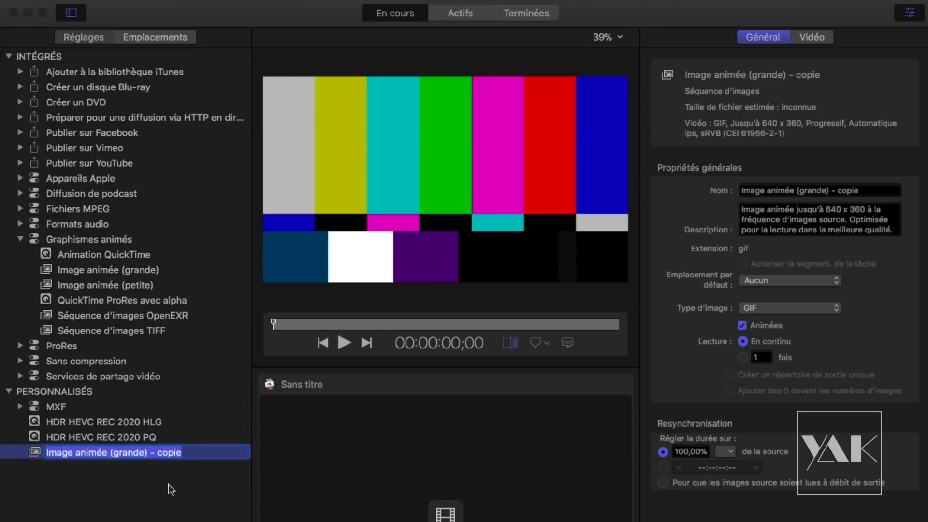
{"action": "type", "text": "GIFS"}
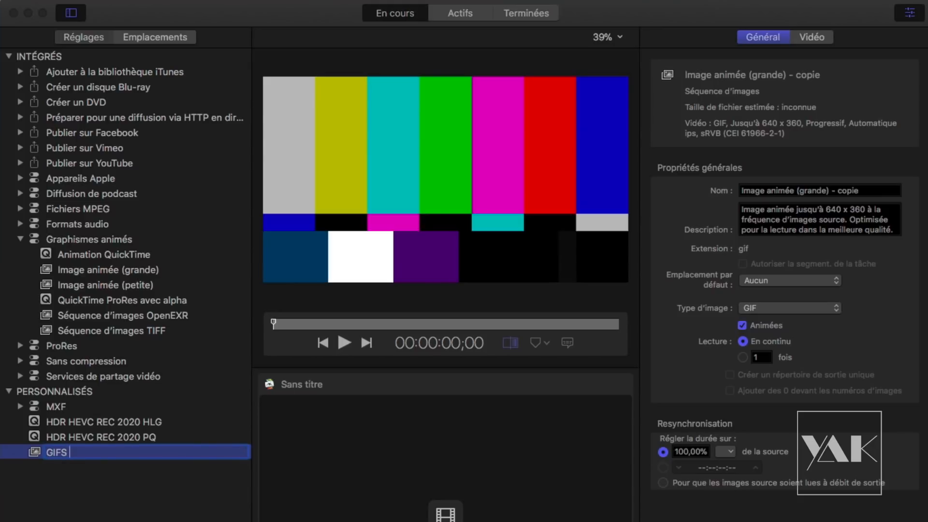
{"action": "type", "text": " 640*360"}
{"action": "key", "text": "Return"}
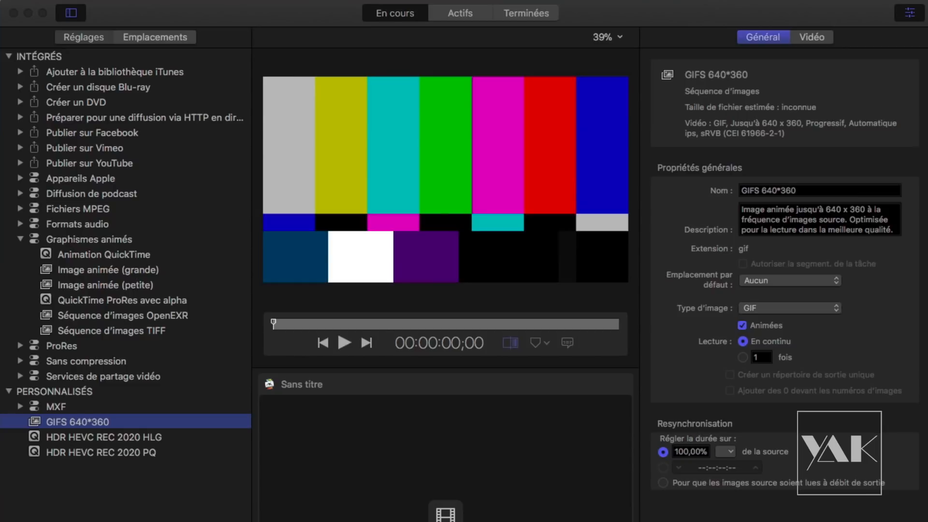
In the video properties of GIFS 640*360, keep the image size at Jusqu'à 640 x 360 and set the frame rate to 10 ips.
{"action": "left_click", "coordinate": [811, 37]}
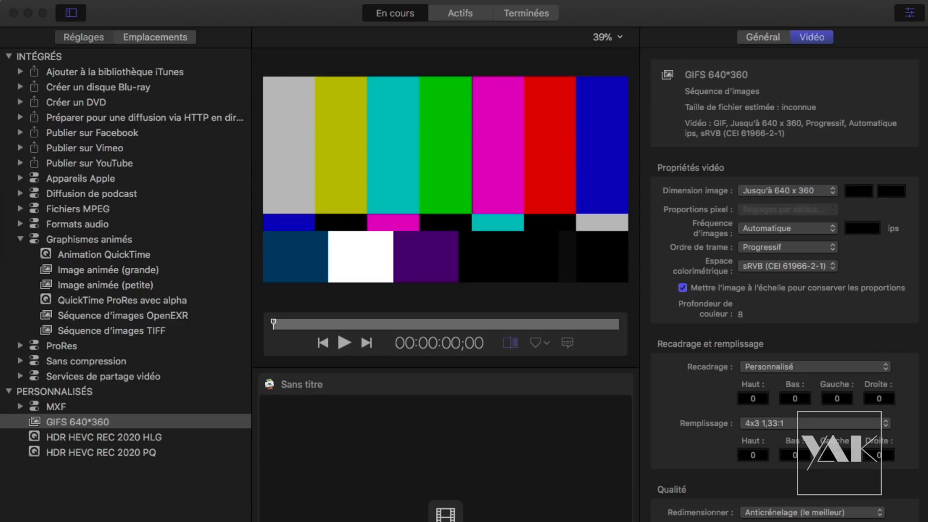
{"action": "left_click", "coordinate": [776, 190]}
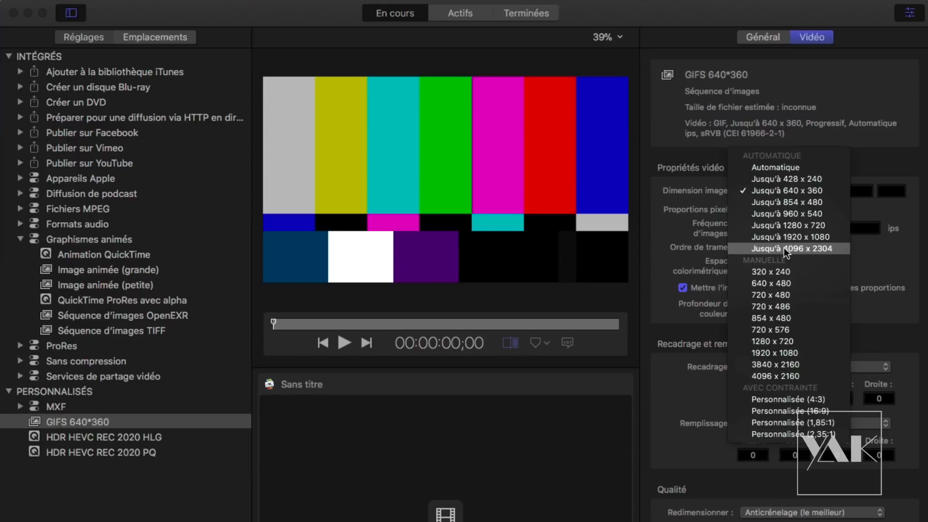
{"action": "left_click", "coordinate": [776, 192]}
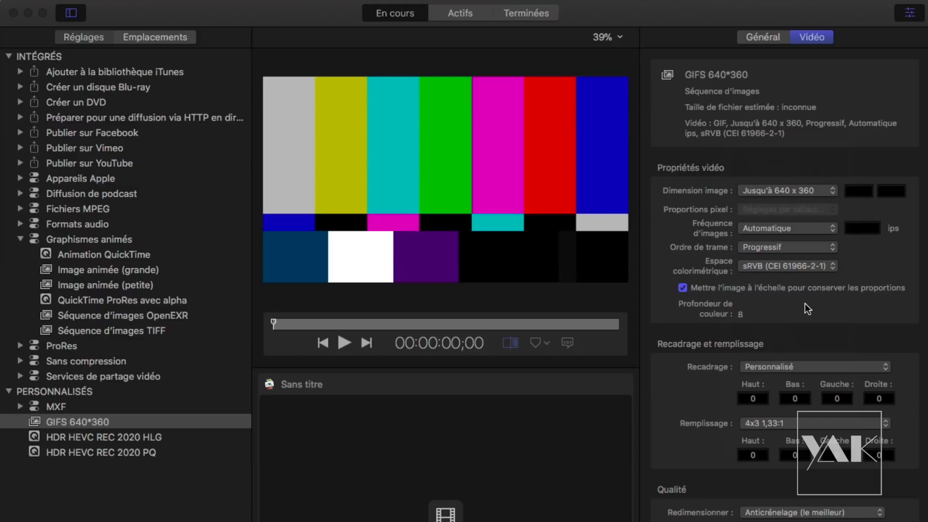
{"action": "left_click", "coordinate": [781, 229]}
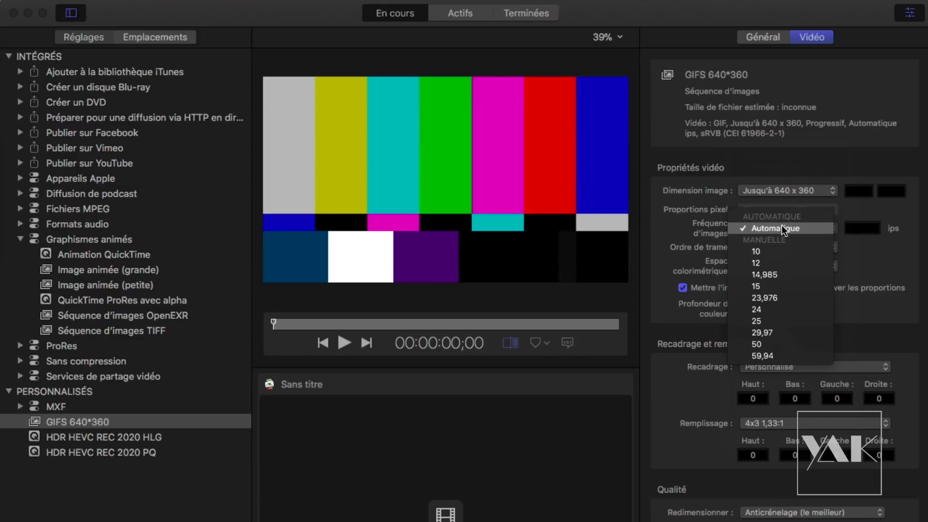
{"action": "left_click", "coordinate": [762, 251]}
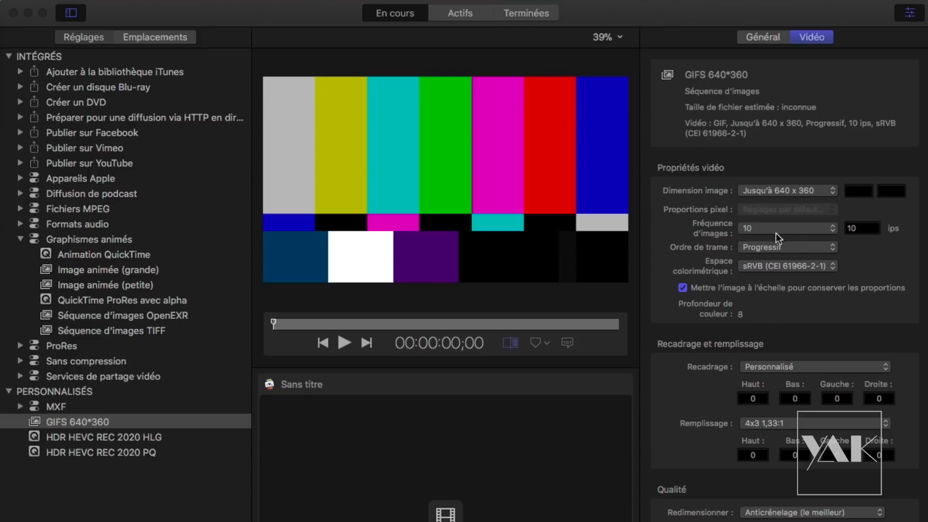
{"action": "left_click", "coordinate": [761, 228]}
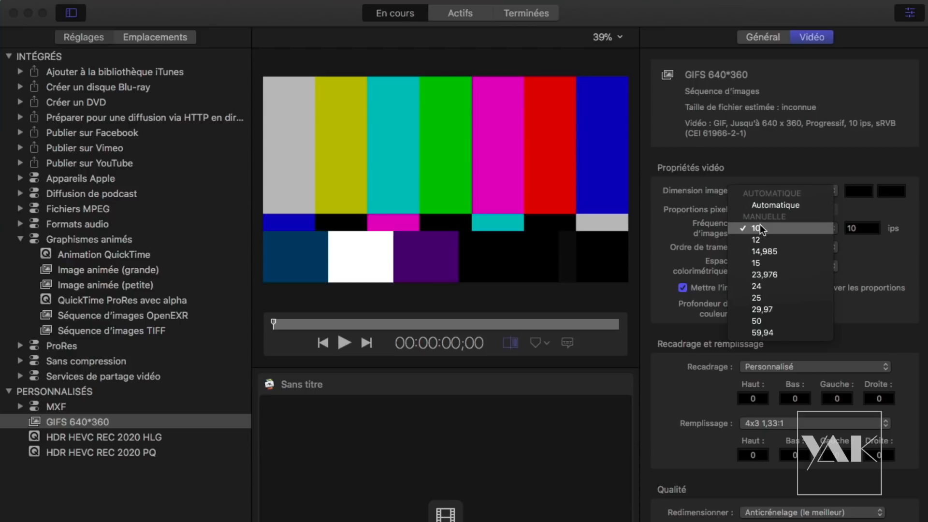
{"action": "left_click", "coordinate": [697, 218]}
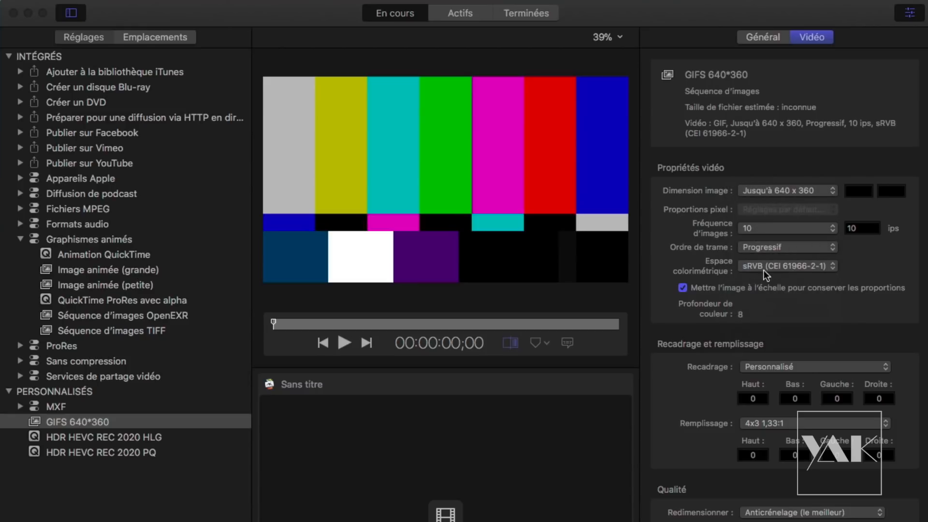
Examine the colour space, padding and resizing quality options of GIFS 640*360, keeping sRVB, 4x3 1,33:1 and Anticrénelage (le meilleur).
{"action": "left_click", "coordinate": [765, 268]}
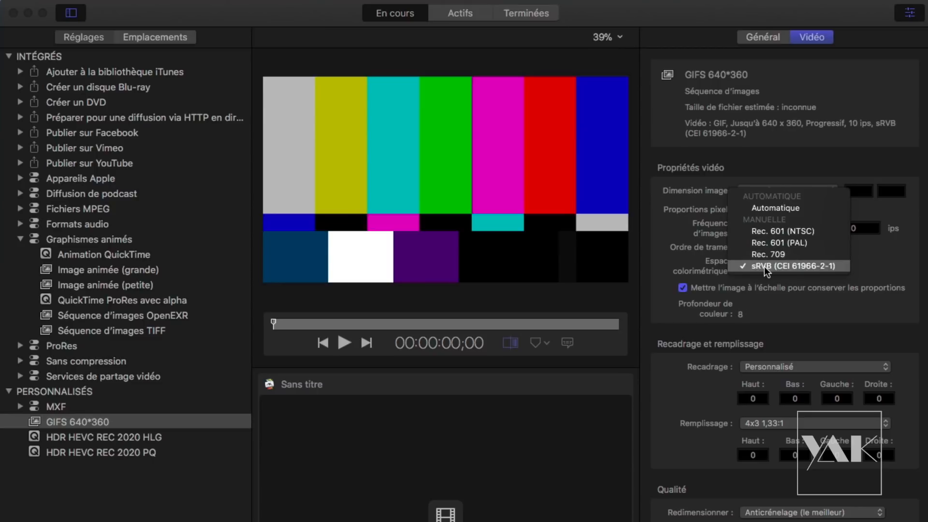
{"action": "left_click", "coordinate": [764, 291]}
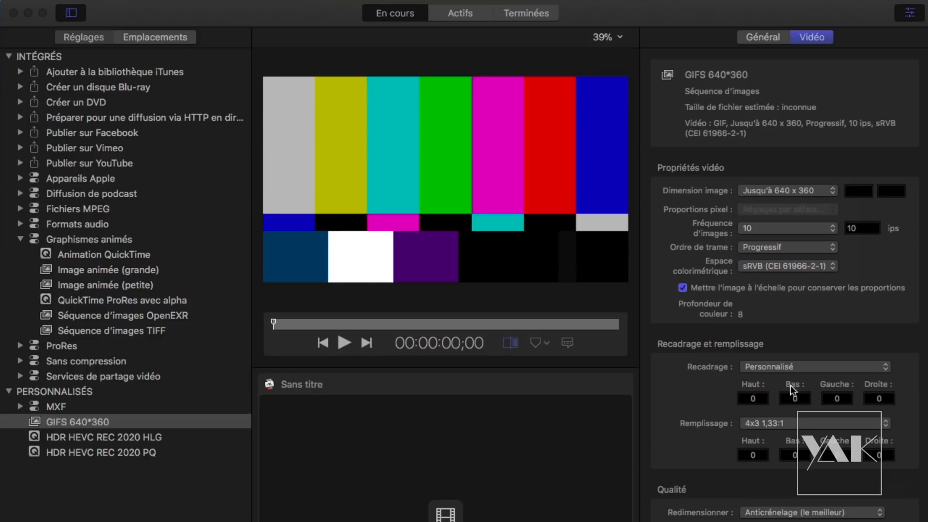
{"action": "left_click", "coordinate": [787, 425]}
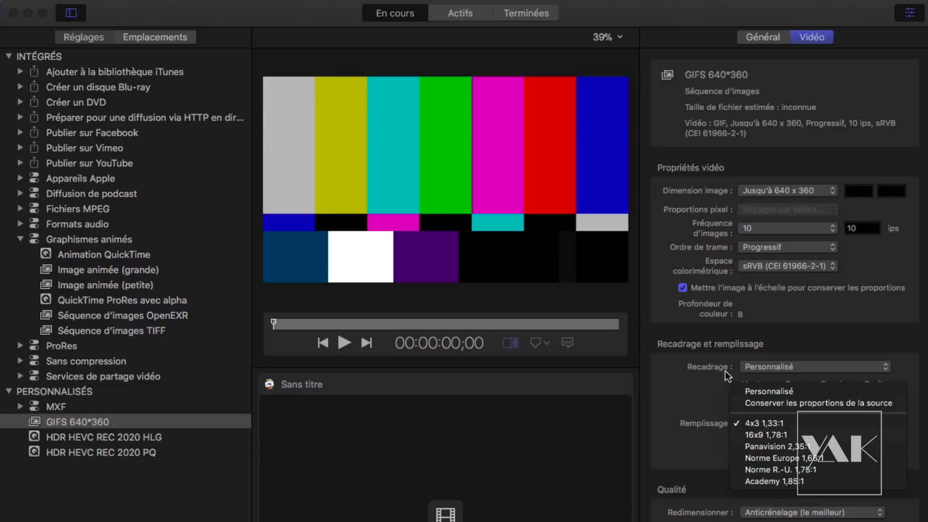
{"action": "left_click", "coordinate": [709, 402]}
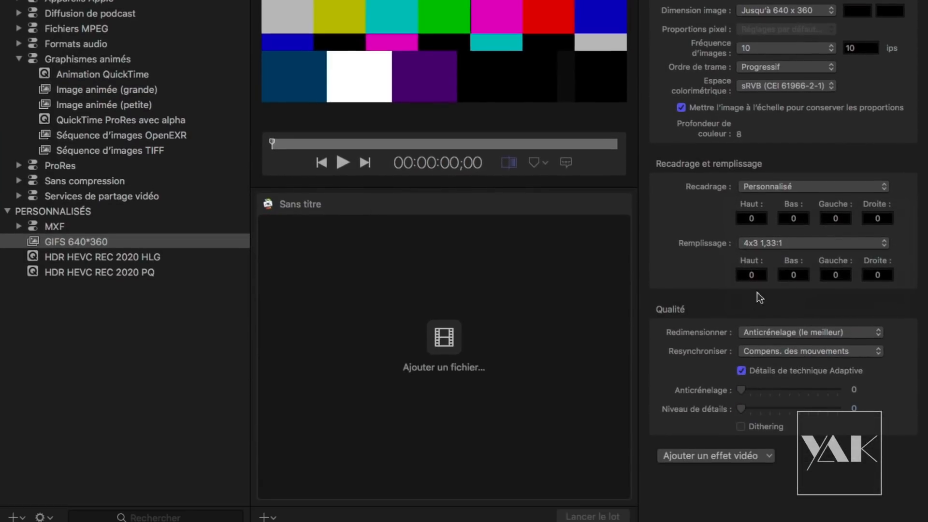
{"action": "left_click", "coordinate": [784, 332]}
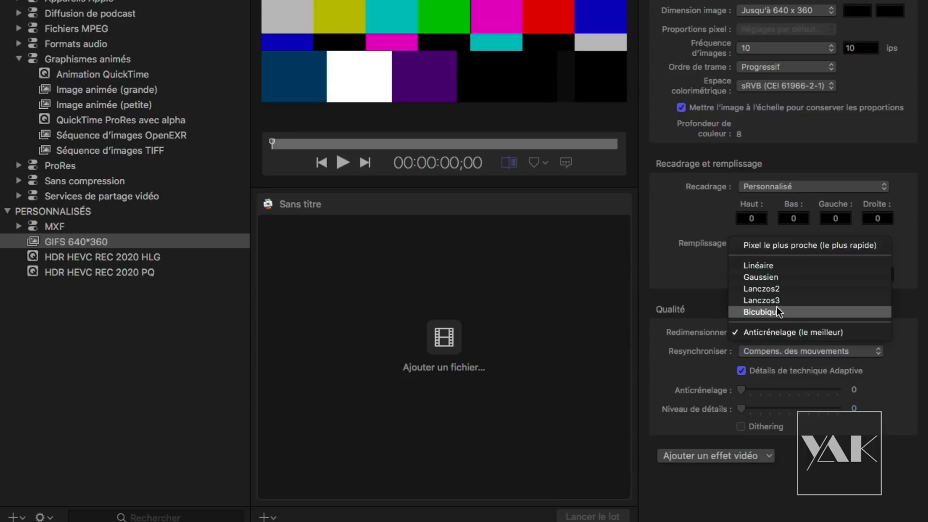
{"action": "left_click", "coordinate": [776, 332]}
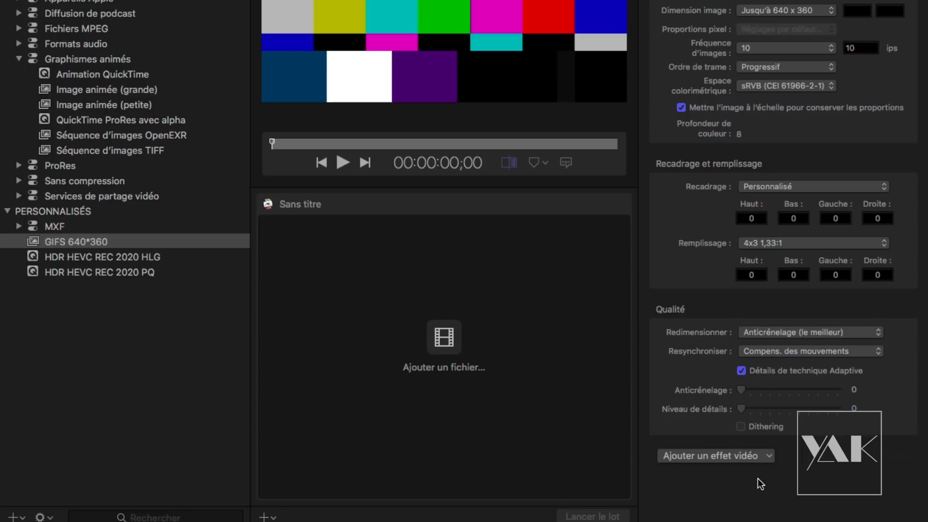
Add a Filigrane video effect to the GIFS 640*360 setting and choose YAK_100*100.png as the watermark image.
{"action": "left_click", "coordinate": [768, 457]}
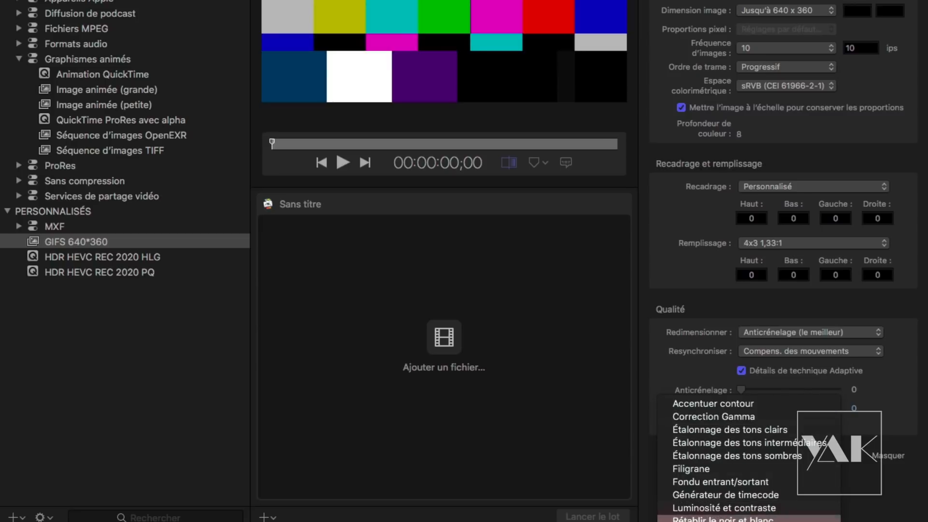
{"action": "left_click", "coordinate": [724, 472]}
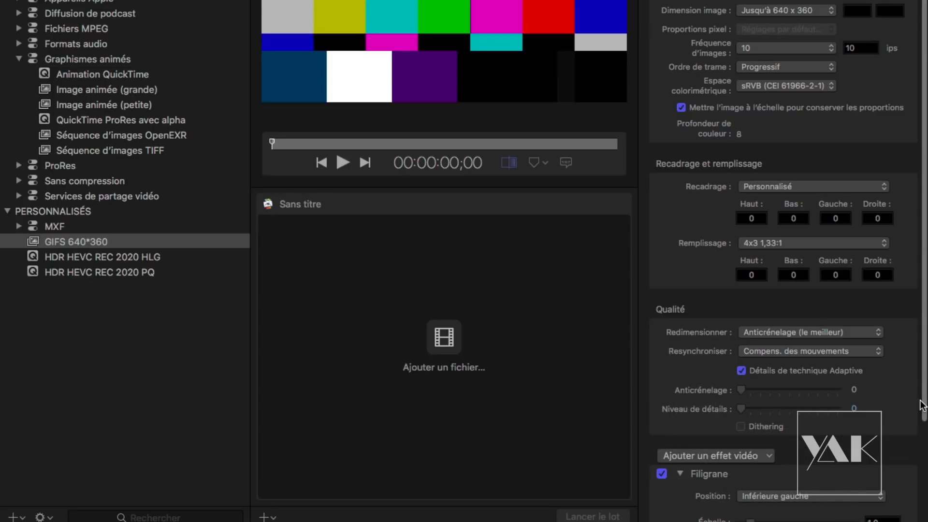
{"action": "scroll", "coordinate": [921, 405], "scroll_direction": "down", "scroll_amount": 5}
{"action": "left_click", "coordinate": [877, 504]}
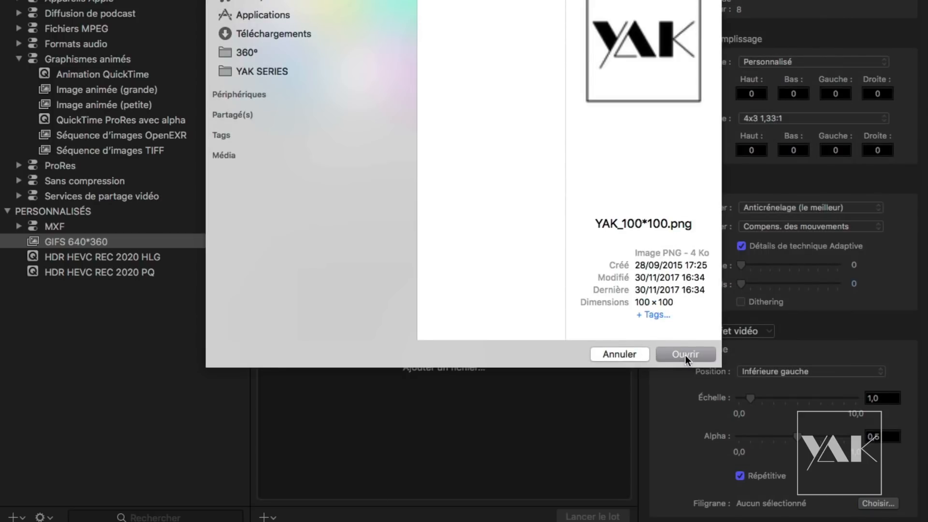
{"action": "left_click", "coordinate": [686, 355]}
Position the watermark at Inférieure droite and turn off its Répétitive option.
{"action": "left_click", "coordinate": [787, 372]}
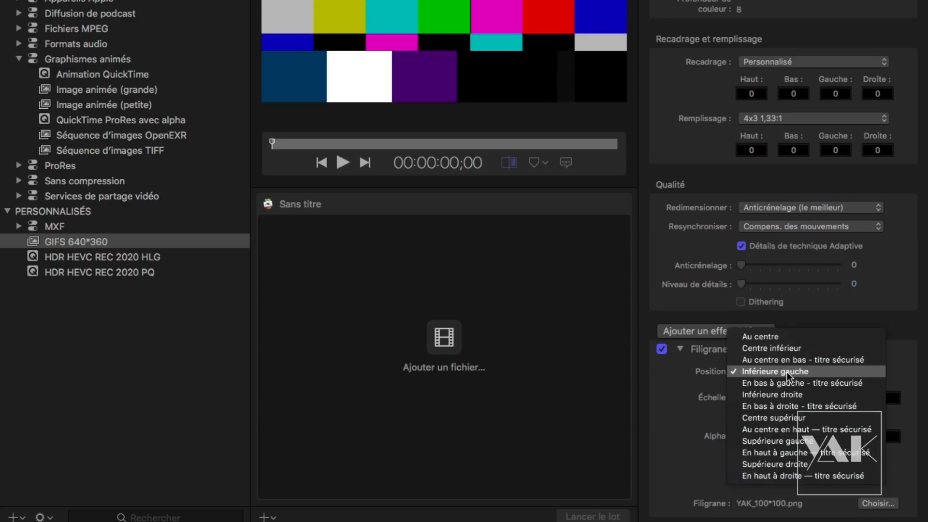
{"action": "left_click", "coordinate": [784, 397]}
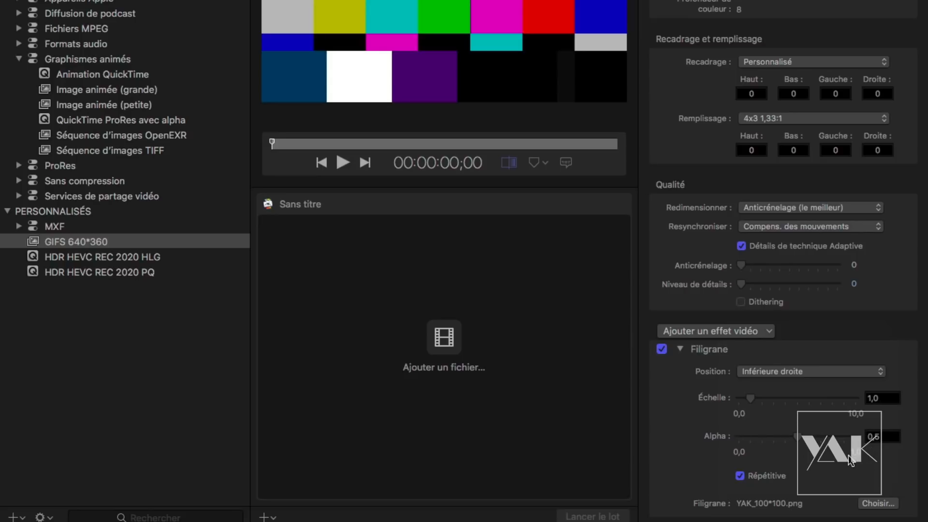
{"action": "left_click", "coordinate": [740, 476]}
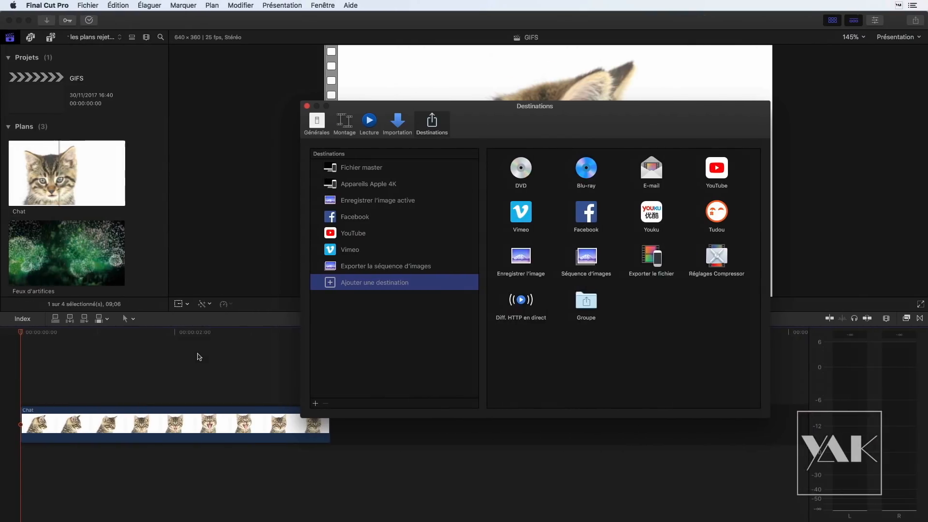
In Final Cut Pro's Destinations preferences, add a Réglages Compressor destination based on the custom GIFS 640*360 setting, and close the preferences.
{"action": "left_click_drag", "start_coordinate": [510, 126], "coordinate": [451, 108]}
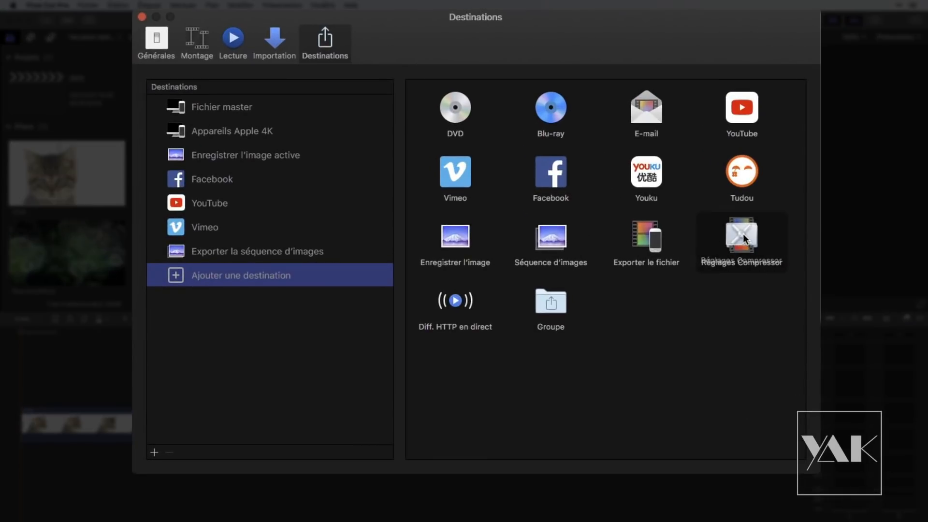
{"action": "left_click_drag", "start_coordinate": [744, 234], "coordinate": [228, 268]}
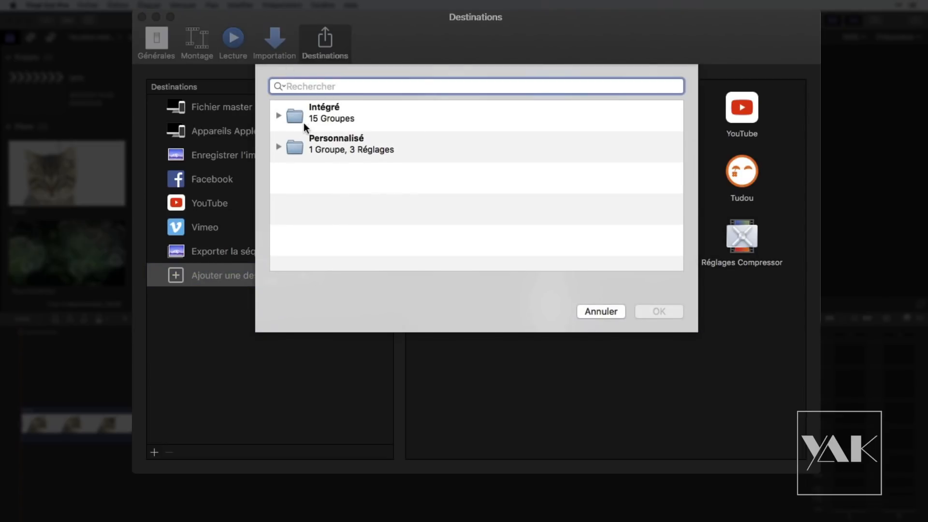
{"action": "left_click", "coordinate": [279, 147]}
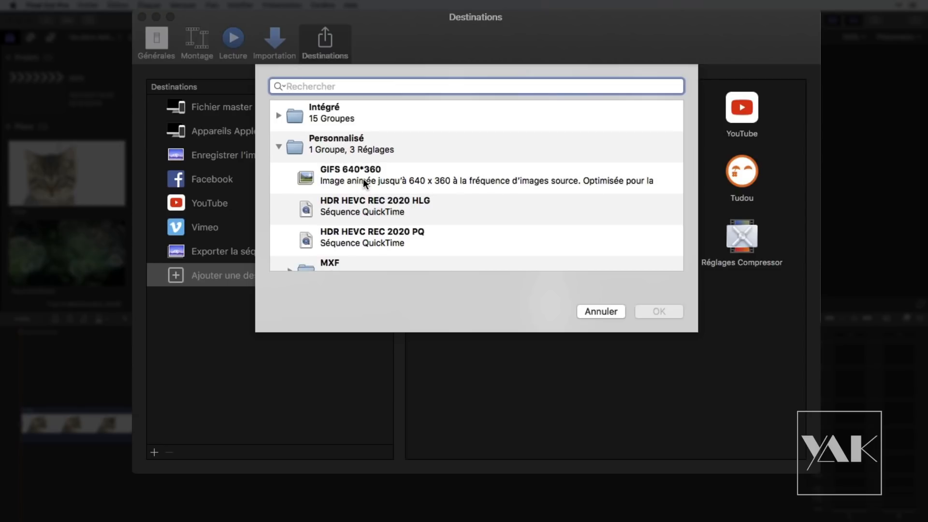
{"action": "left_click", "coordinate": [363, 179]}
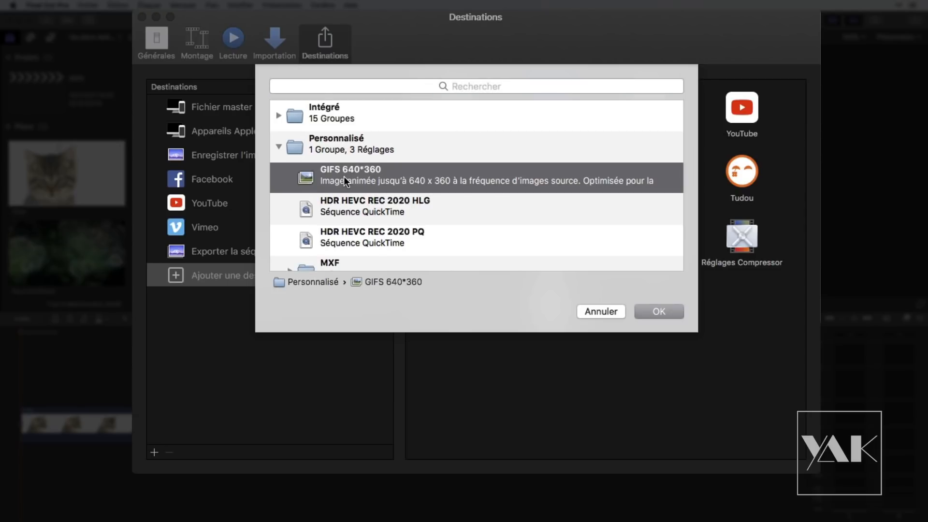
{"action": "left_click", "coordinate": [660, 312]}
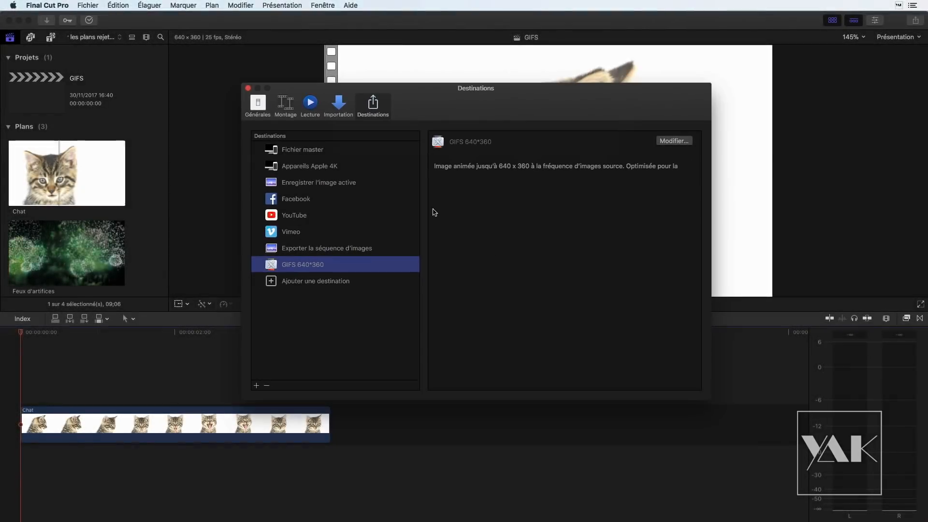
{"action": "left_click", "coordinate": [248, 88]}
Select the Chat clip in the timeline and start sharing the project to the GIFS 640*360 destination.
{"action": "mouse_move", "coordinate": [156, 341]}
{"action": "left_mouse_down"}
{"action": "mouse_move", "coordinate": [166, 339]}
{"action": "mouse_move", "coordinate": [154, 339]}
{"action": "left_mouse_up"}
{"action": "left_click", "coordinate": [218, 414]}
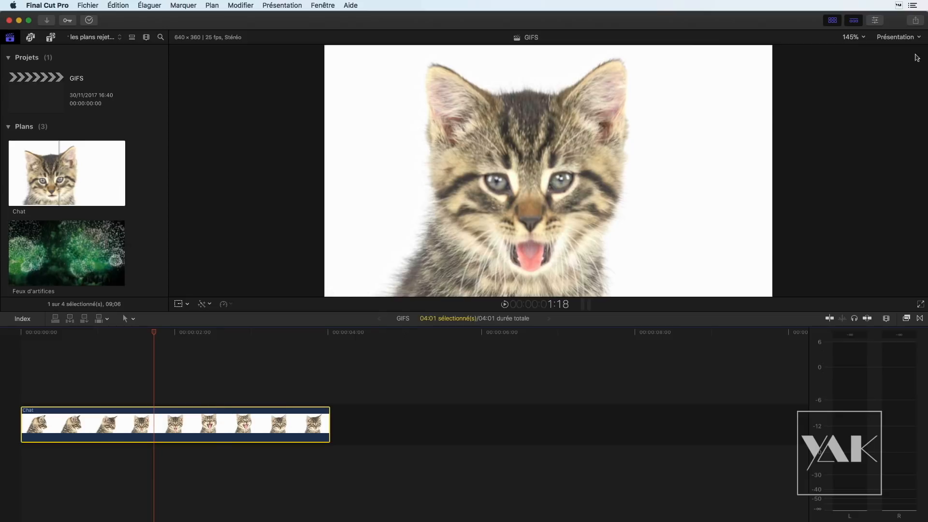
{"action": "left_click", "coordinate": [916, 21]}
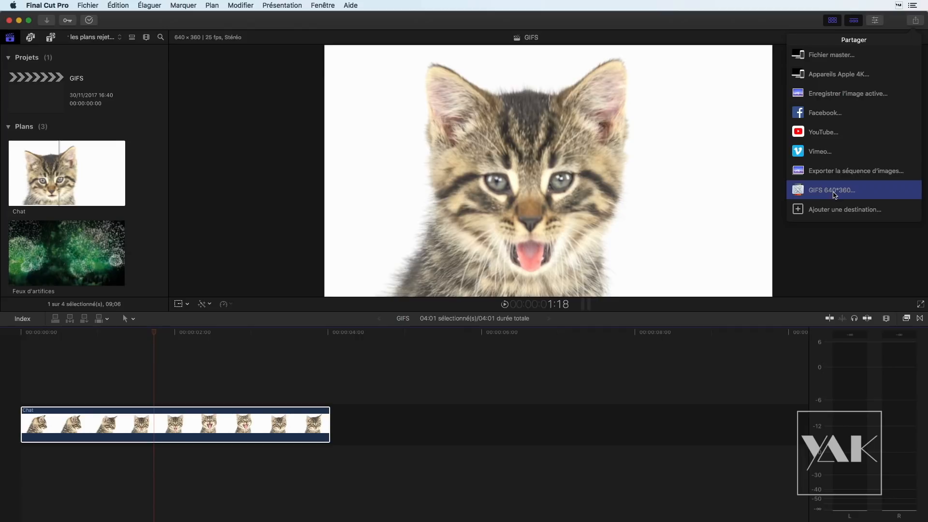
{"action": "left_click", "coordinate": [834, 193]}
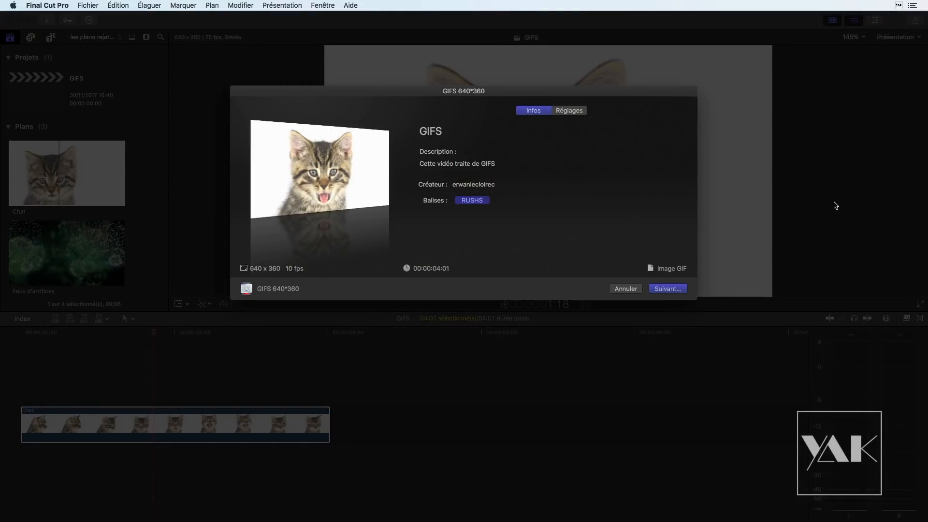
Review the export settings without changing them, save the GIF as GIFS on the desktop, and check the background tasks.
{"action": "left_click", "coordinate": [575, 112]}
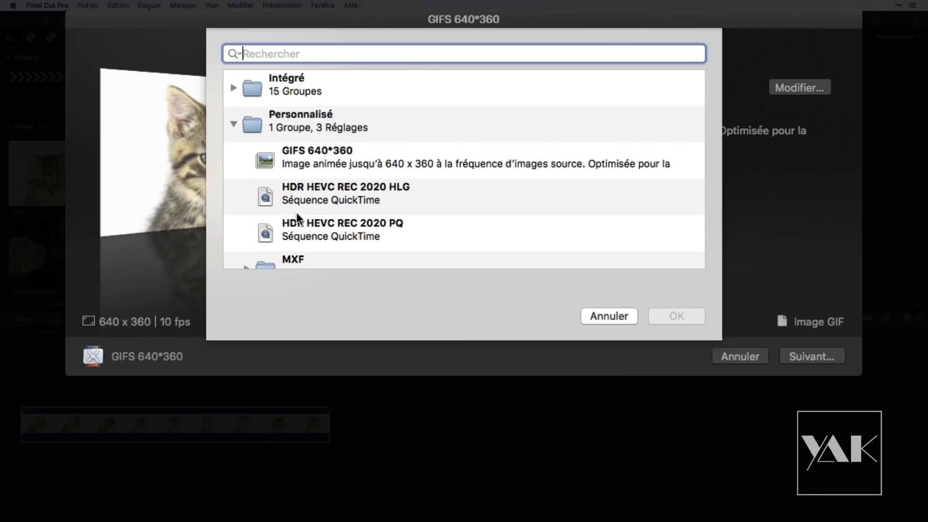
{"action": "left_click", "coordinate": [598, 312]}
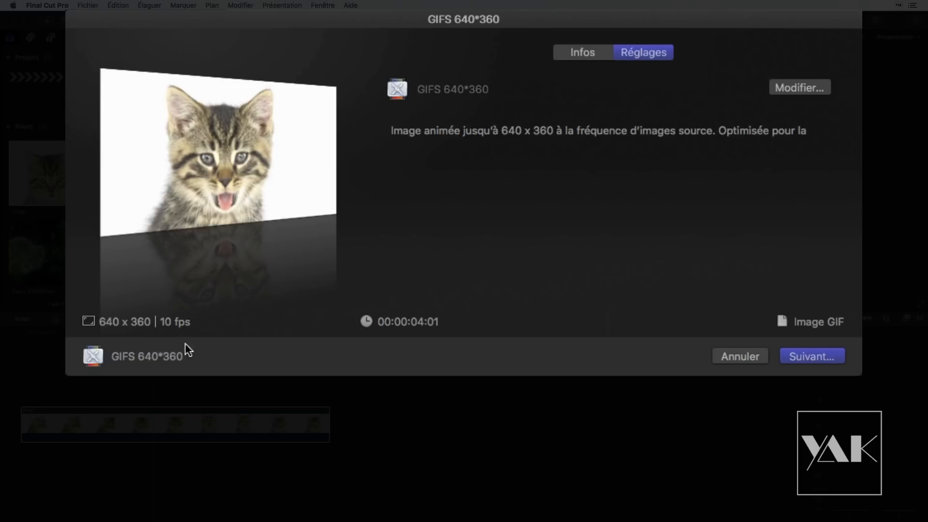
{"action": "left_click", "coordinate": [808, 355]}
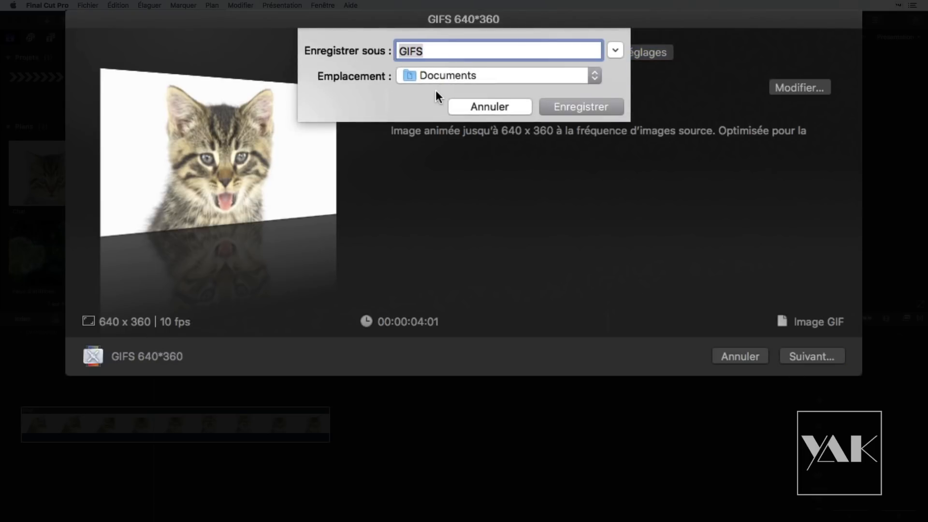
{"action": "key", "text": "super+d"}
{"action": "left_click", "coordinate": [578, 108]}
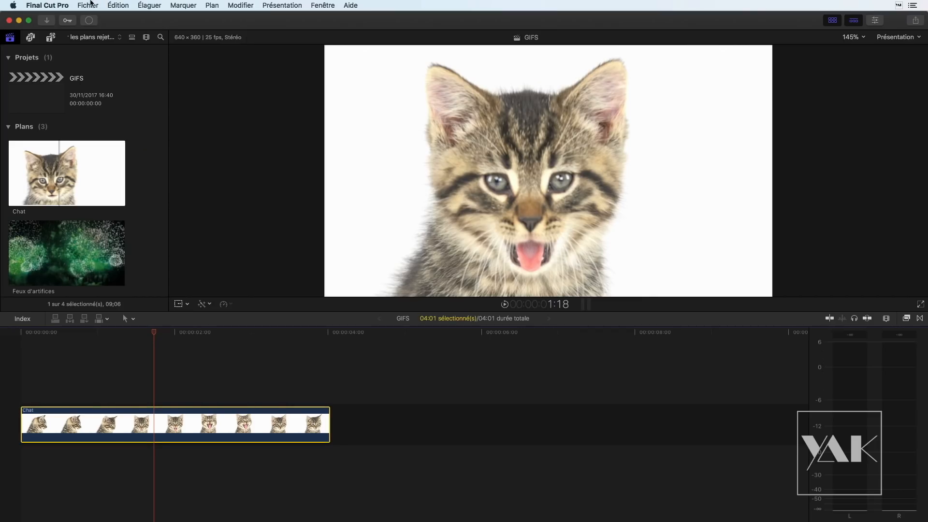
{"action": "left_click", "coordinate": [89, 20]}
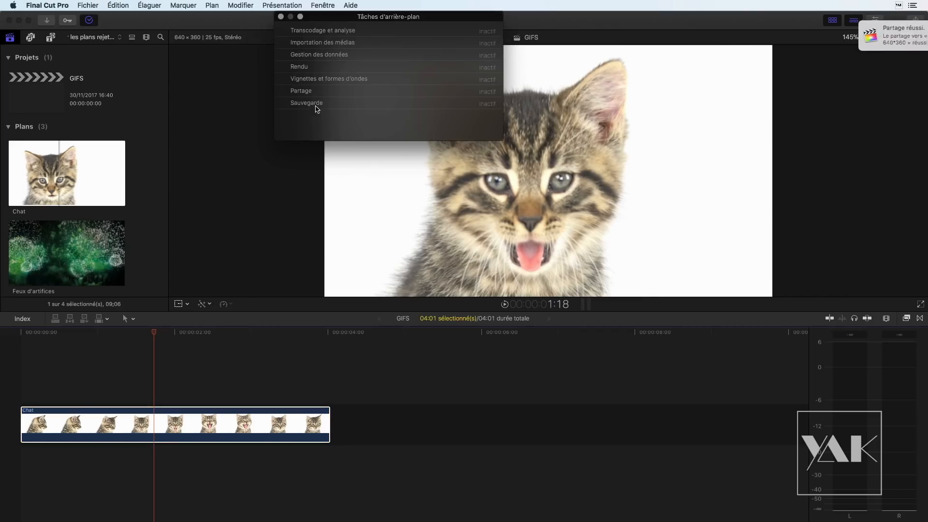
{"action": "left_click", "coordinate": [281, 16]}
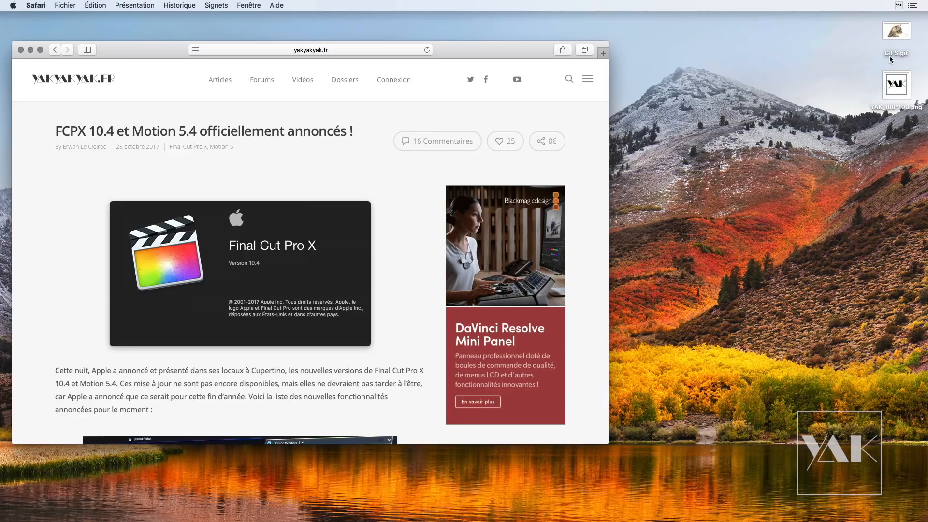
Inspect the file information of GIFS.gif on the desktop, including its size, dimensions and colour profile.
{"action": "left_click", "coordinate": [897, 33]}
{"action": "key", "text": "super+i"}
{"action": "left_click_drag", "start_coordinate": [133, 21], "coordinate": [748, 35]}
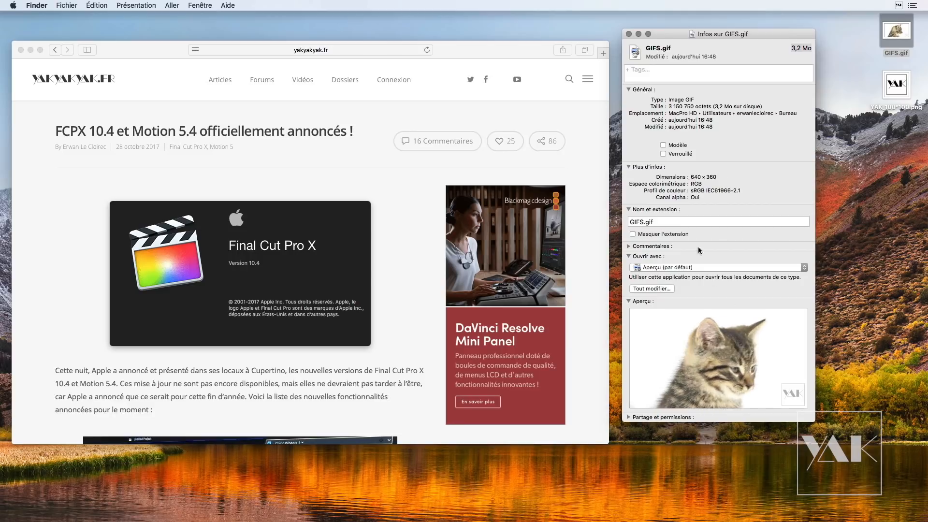
{"action": "left_click", "coordinate": [629, 34]}
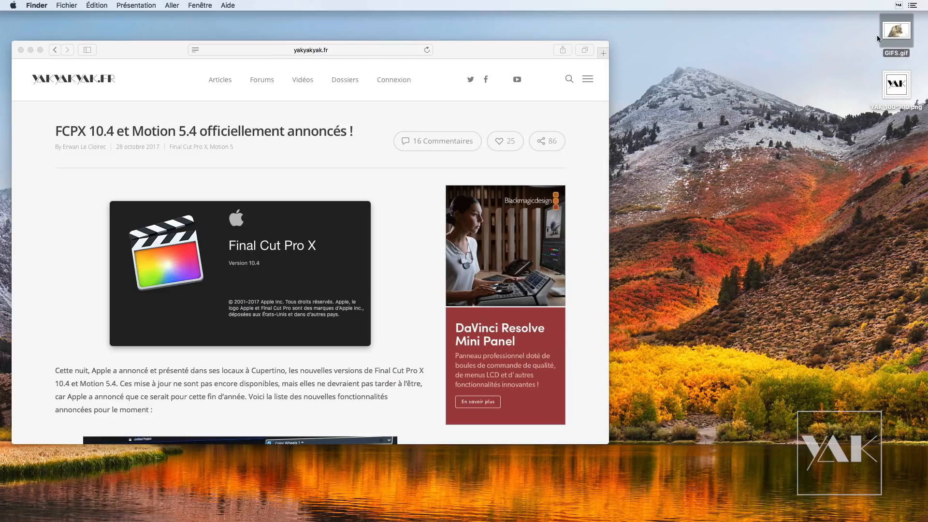
Preview GIFS.gif with Quick Look and open it in the Safari window to watch the animation.
{"action": "key", "text": "space"}
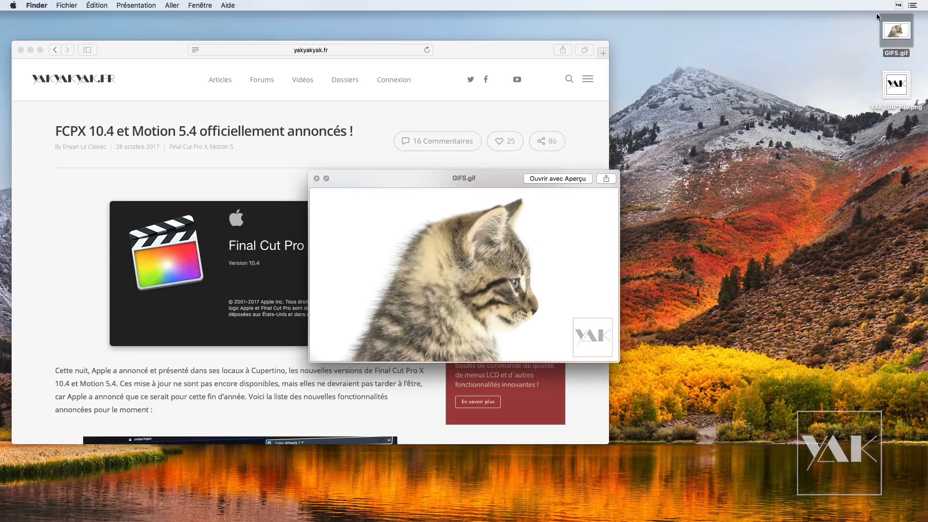
{"action": "key", "text": "space"}
{"action": "left_click_drag", "start_coordinate": [897, 31], "coordinate": [310, 162]}
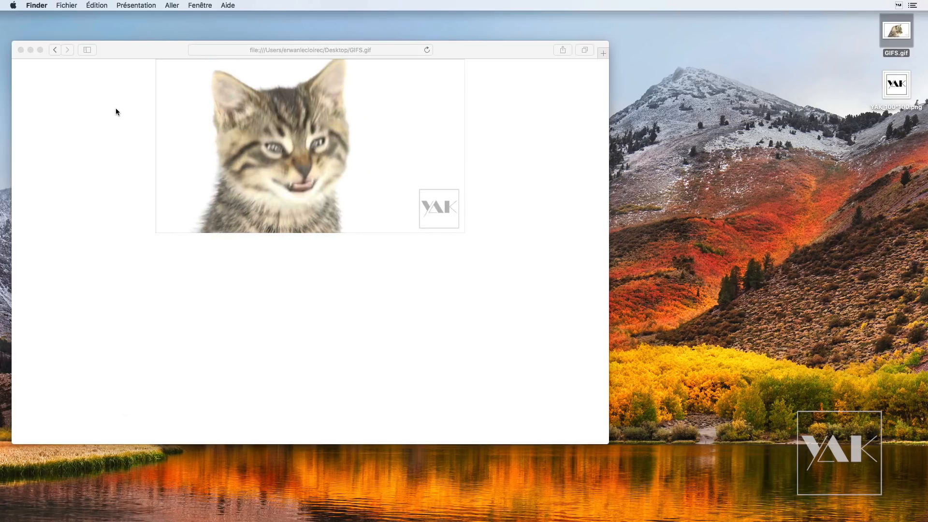
Return to Final Cut Pro and export the Feux d'artifices clip with GIFS 640*360 to the desktop as Feux d'artifices.
{"action": "key", "text": "ctrl+Right"}
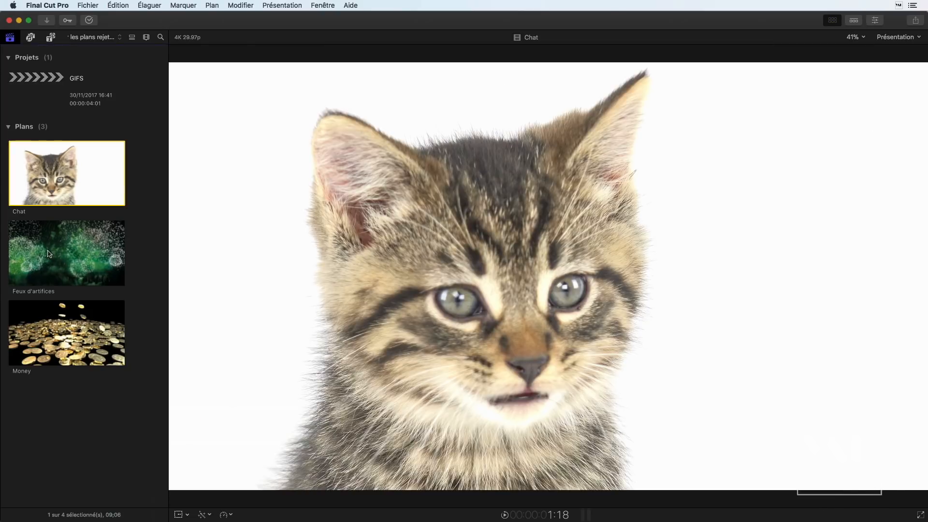
{"action": "left_click", "coordinate": [48, 253]}
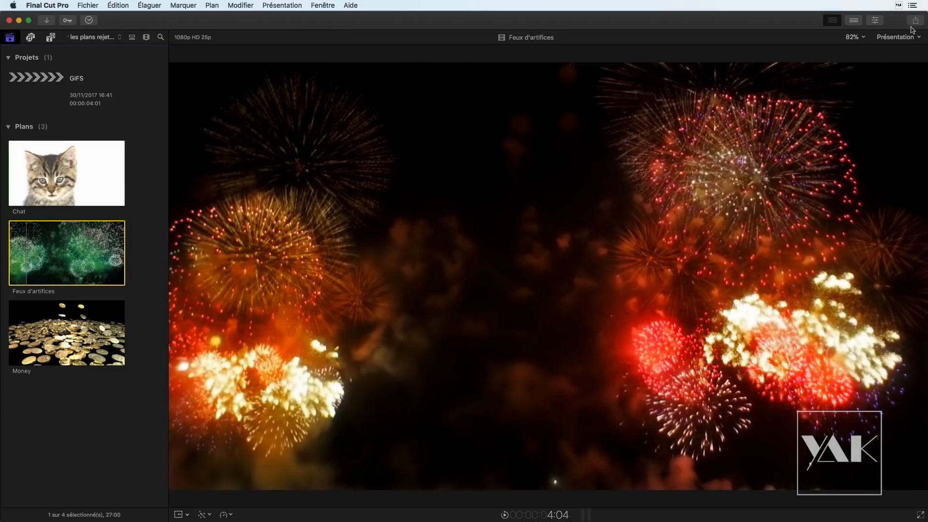
{"action": "left_click", "coordinate": [917, 23]}
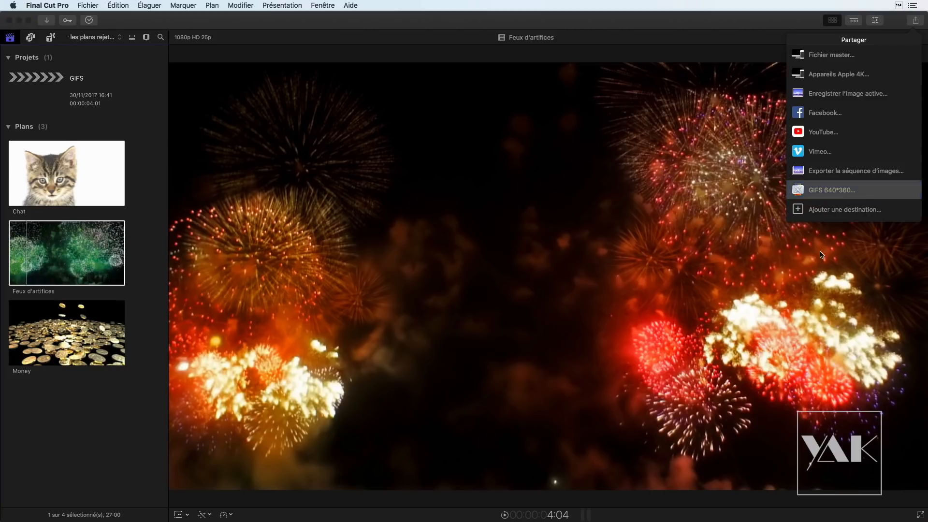
{"action": "left_click", "coordinate": [816, 191]}
{"action": "left_click", "coordinate": [571, 112]}
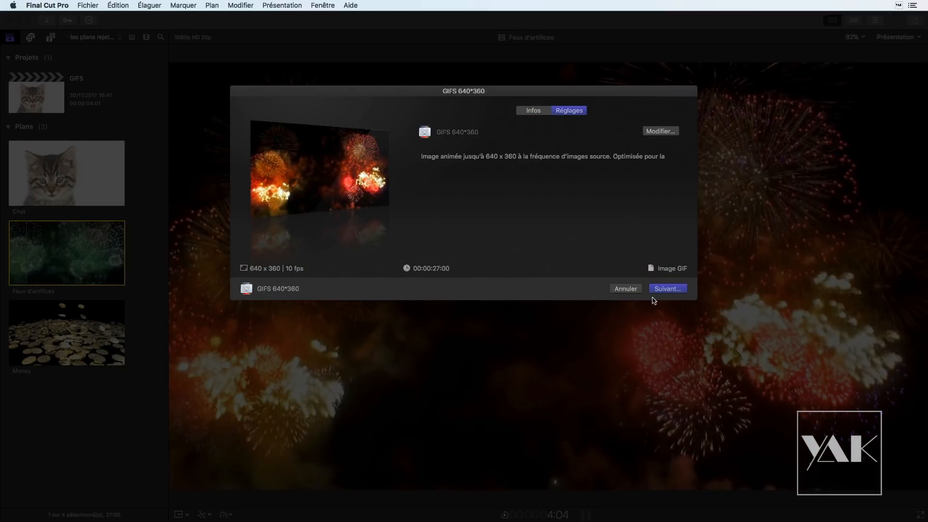
{"action": "left_click", "coordinate": [671, 292]}
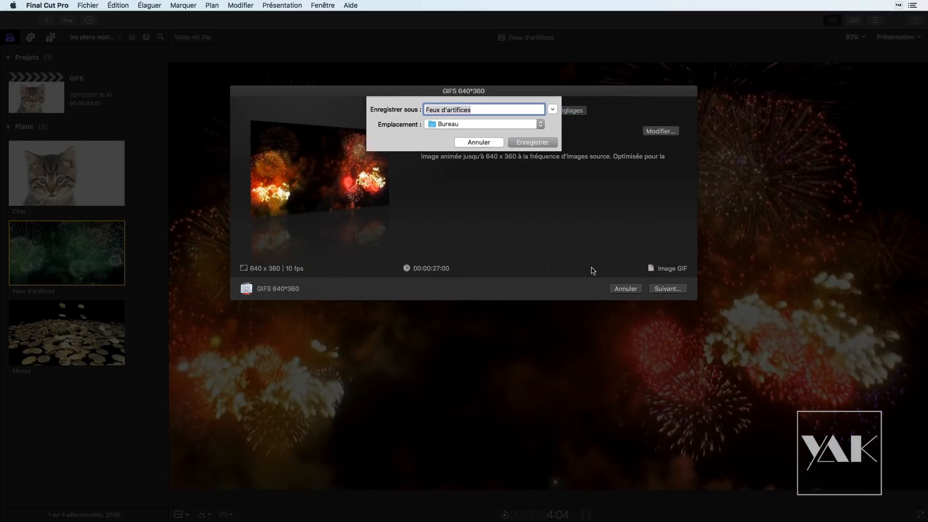
{"action": "left_click", "coordinate": [533, 143]}
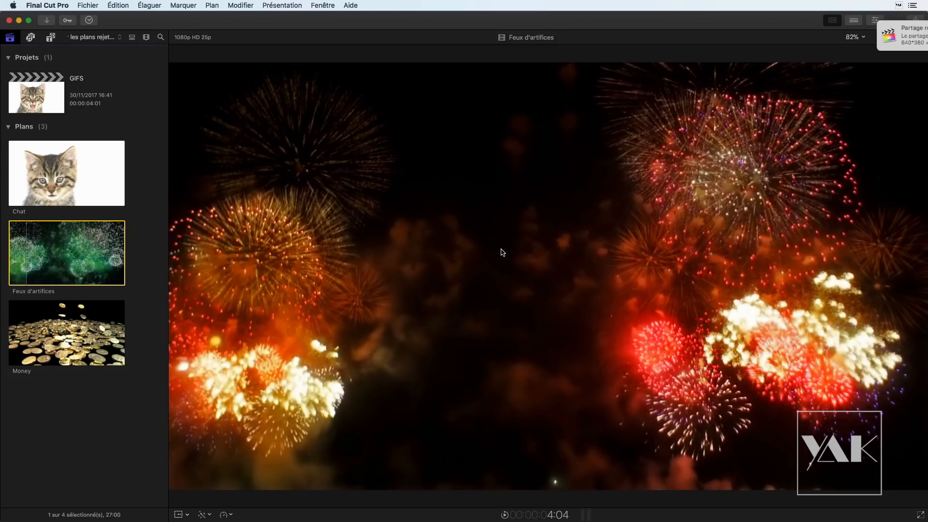
Switch to the desktop and open Feux d'artifices.gif in the Safari window to watch it.
{"action": "key", "text": "ctrl+Left"}
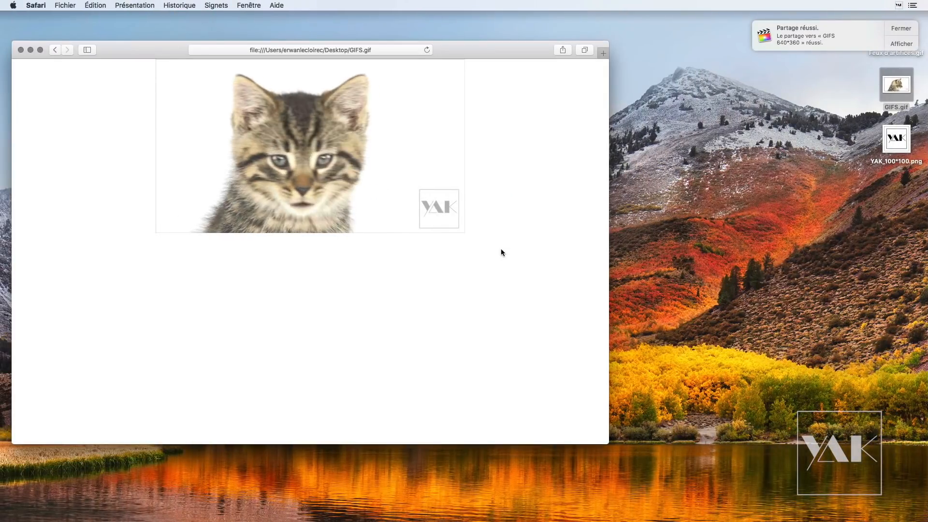
{"action": "left_click", "coordinate": [893, 33]}
{"action": "left_click_drag", "start_coordinate": [893, 32], "coordinate": [338, 196]}
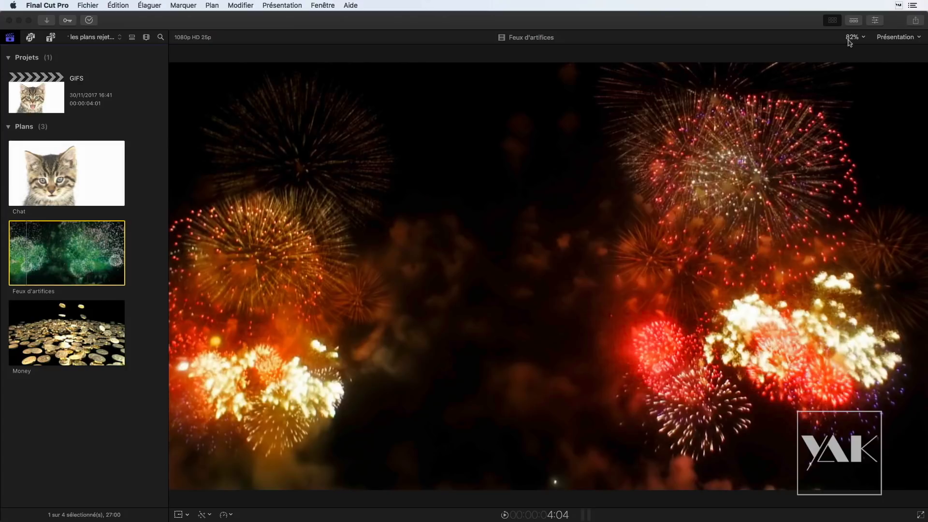
Back in Final Cut Pro, show the timeline again and open the list of sharing destinations.
{"action": "left_click", "coordinate": [853, 21]}
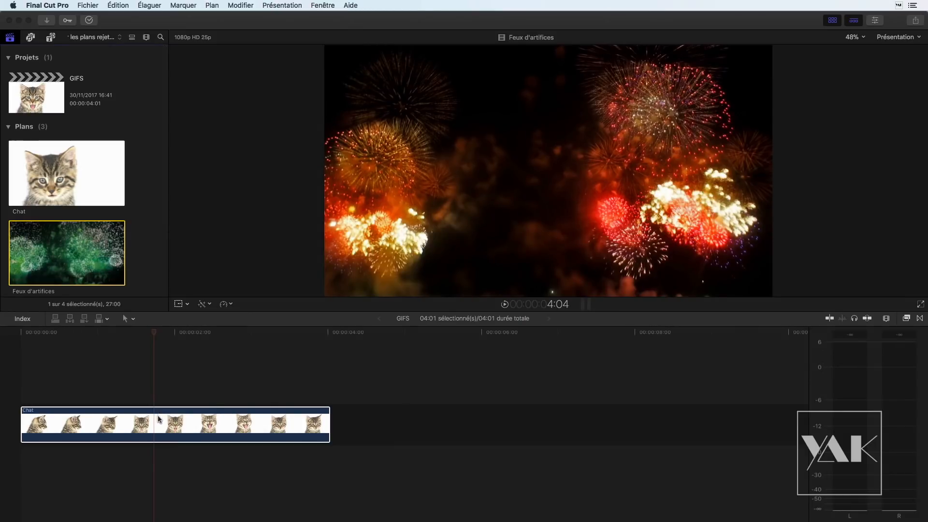
{"action": "left_click", "coordinate": [916, 19]}
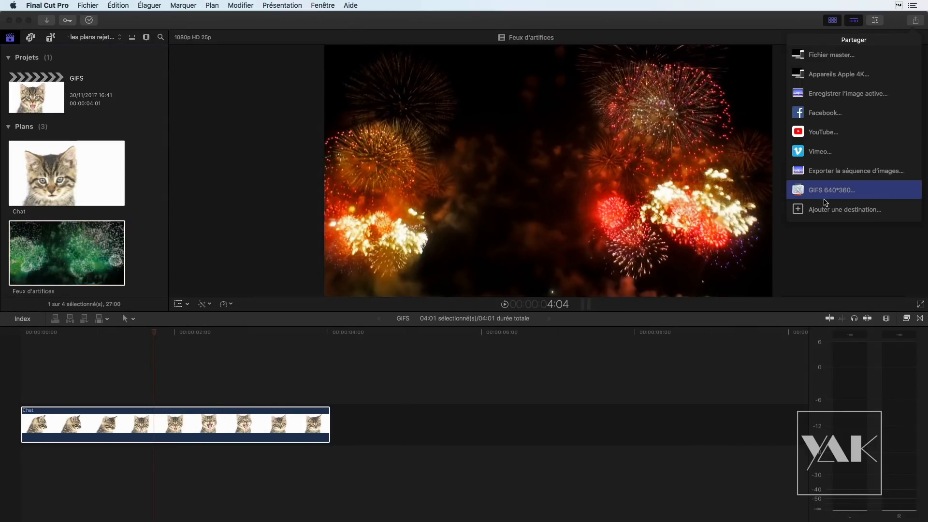